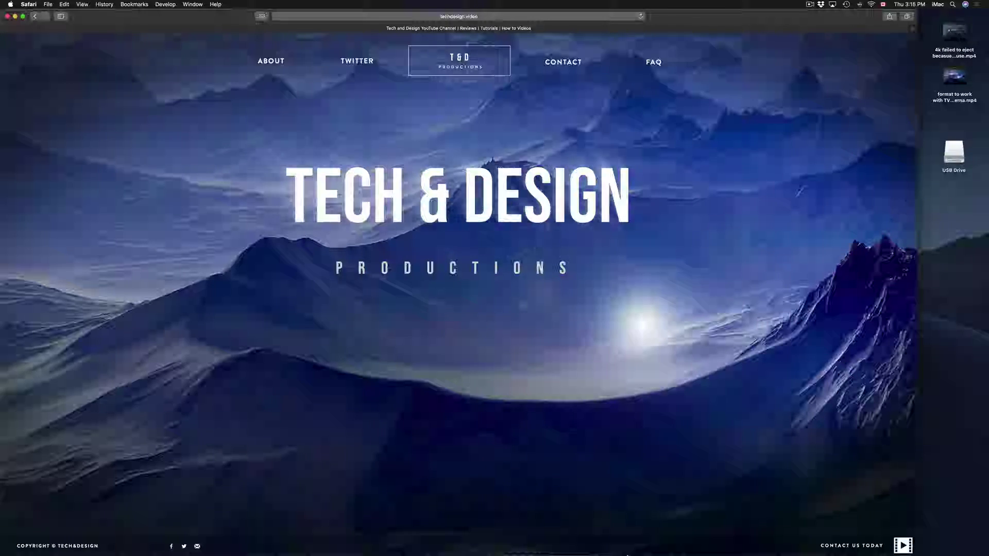
# - Launch Disk Utility from a Spotlight search for 'disk u'
pyautogui.moveTo(640, 552)
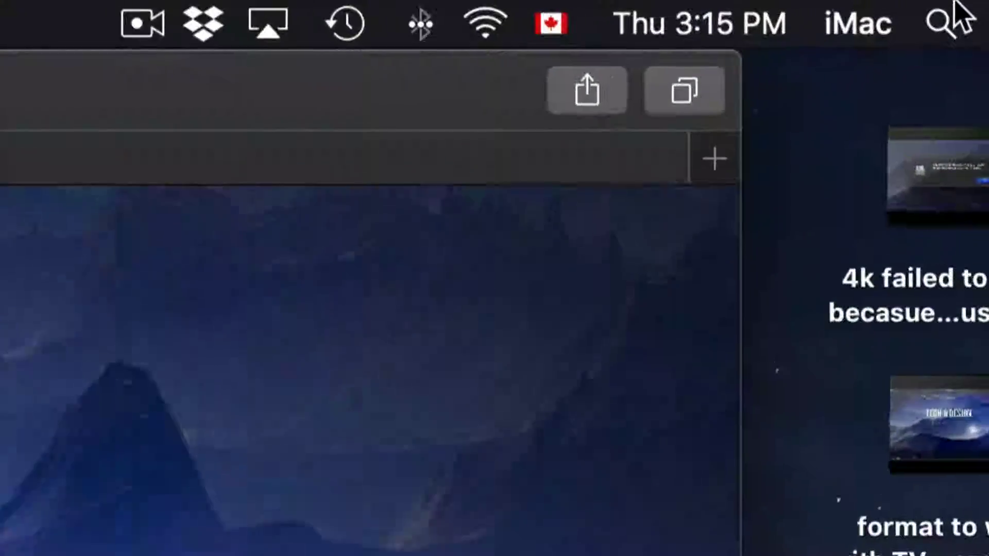
pyautogui.click(945, 23)
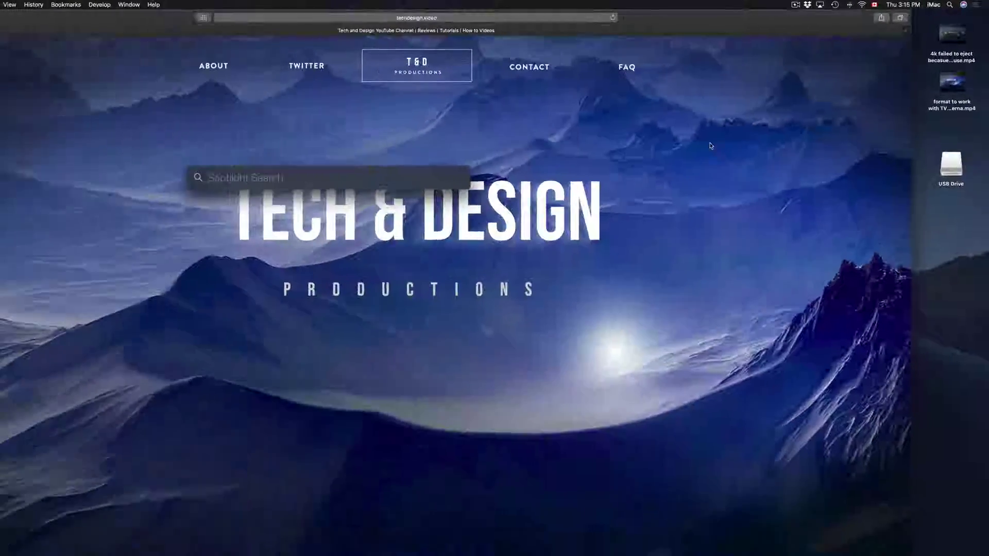
pyautogui.write('disk u')
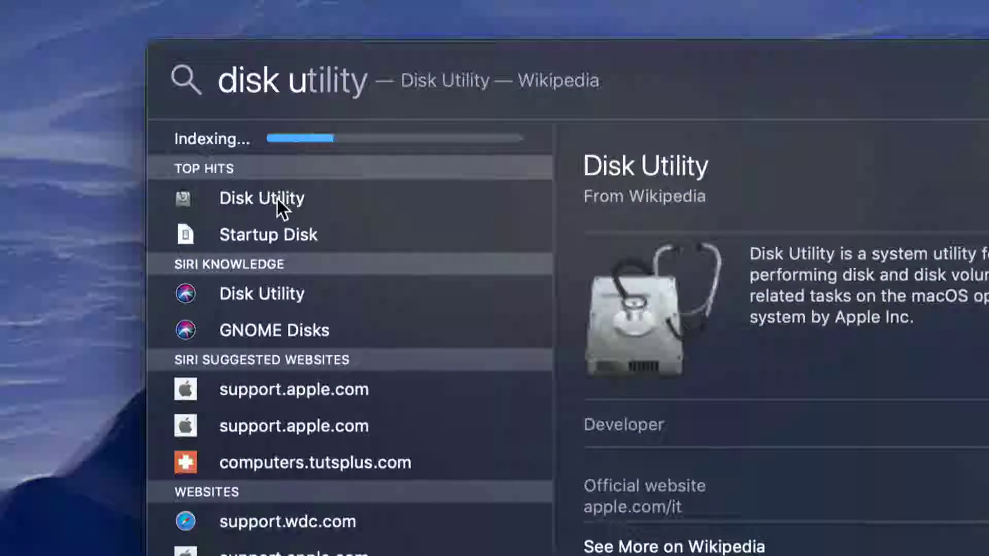
pyautogui.click(276, 197)
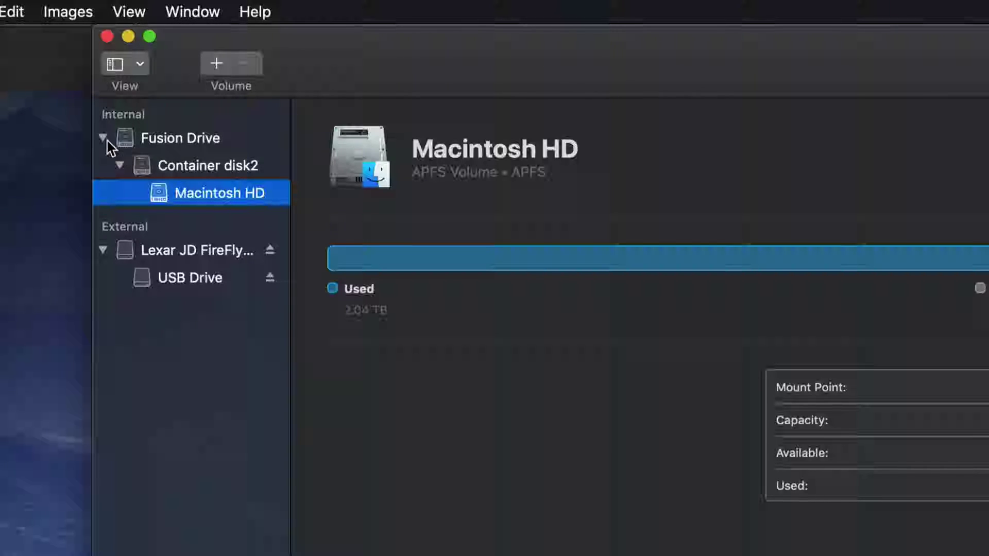
# - Collapse Fusion Drive, show the Lexar JD FireFly Media disk's details, and resize and centre the window
pyautogui.click(103, 137)
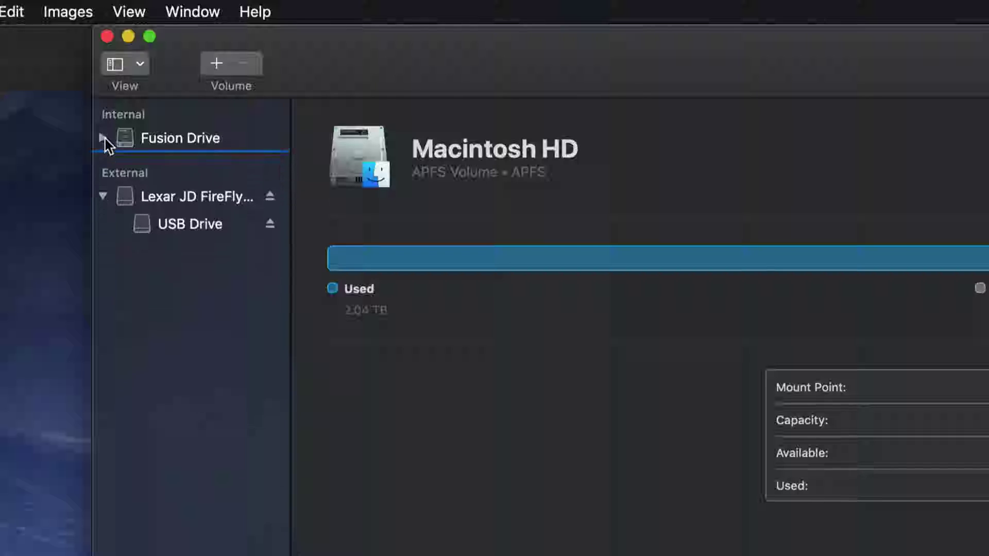
pyautogui.click(103, 194)
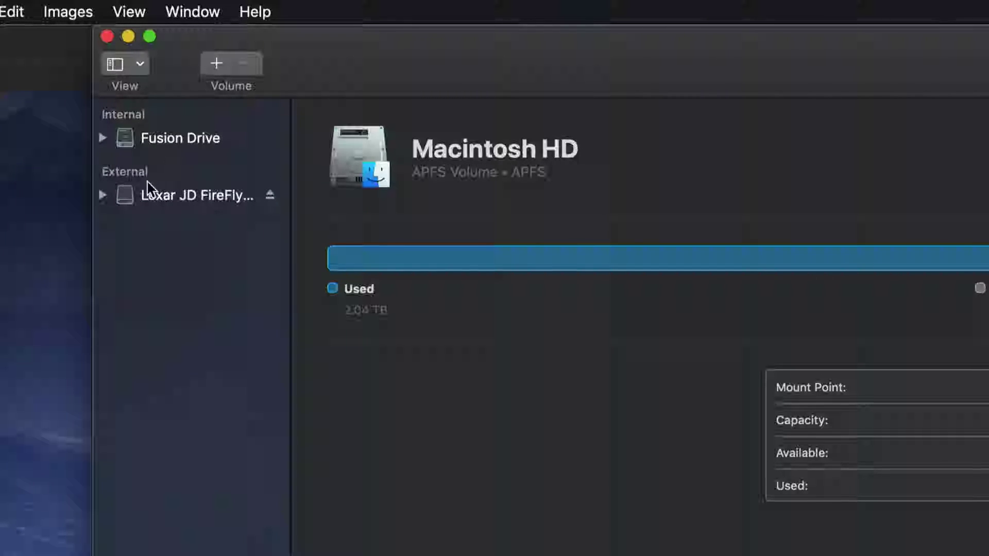
pyautogui.click(158, 197)
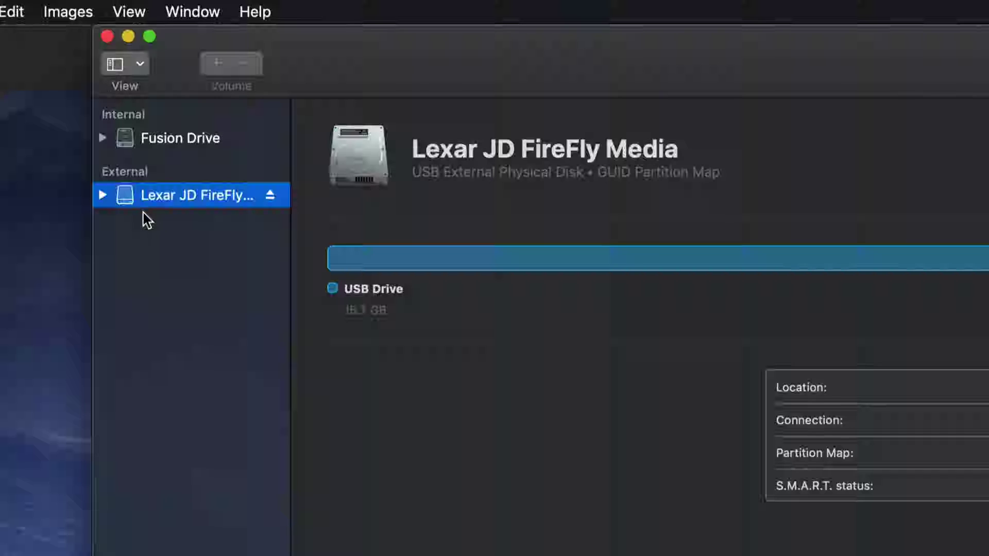
pyautogui.click(103, 196)
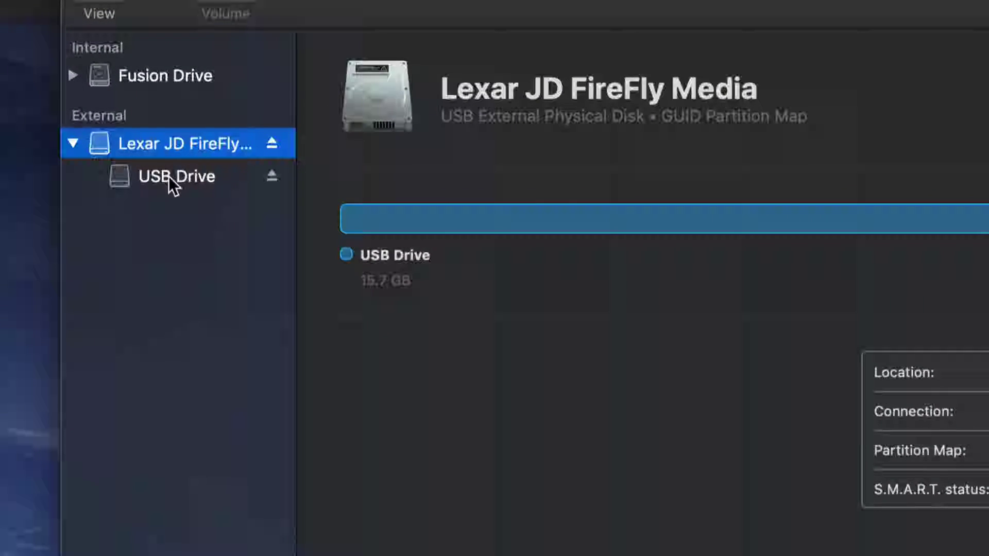
pyautogui.click(184, 128)
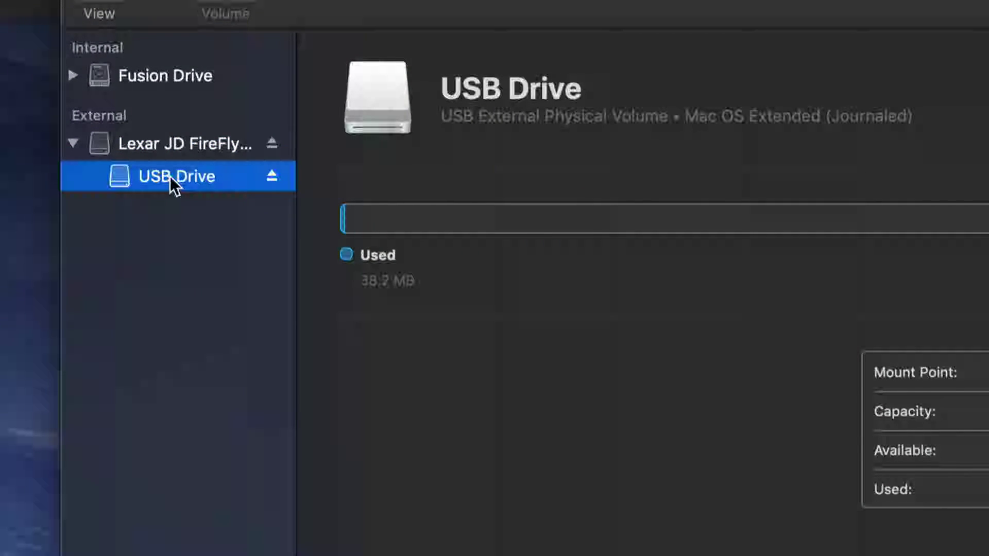
pyautogui.click(160, 147)
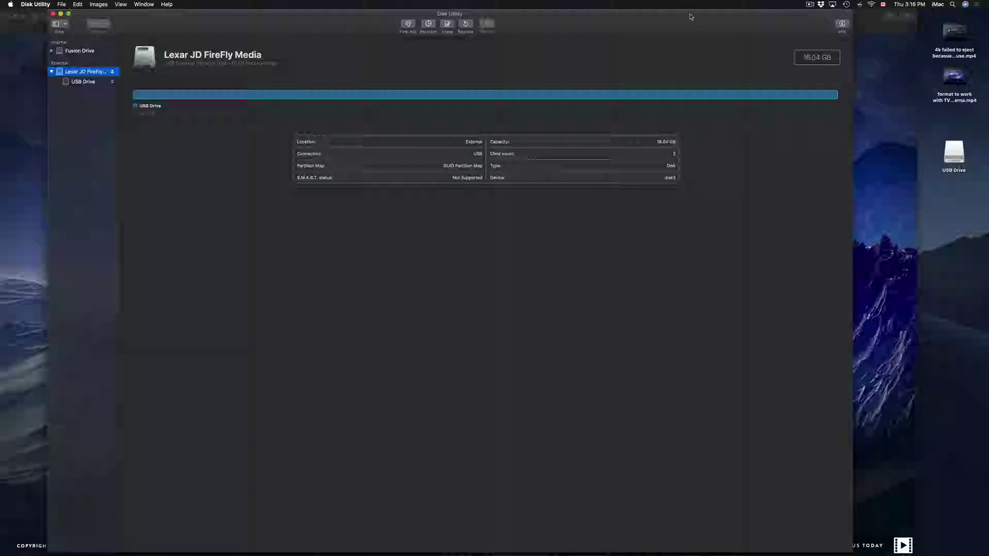
pyautogui.moveTo(849, 9); pyautogui.dragTo(521, 88)
pyautogui.moveTo(395, 99); pyautogui.dragTo(532, 95)
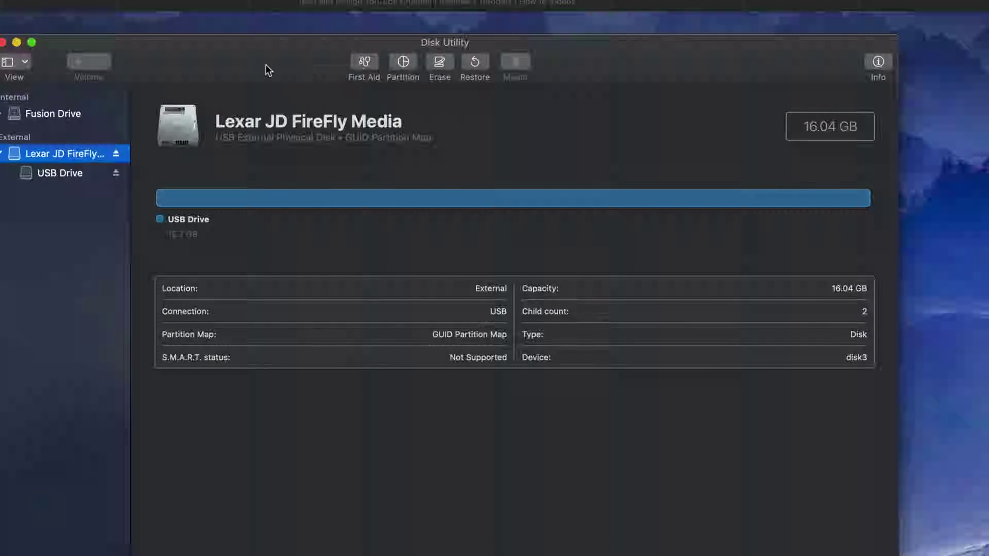
# - Erase the Lexar disk as ExFAT with the volume name 'Mac Pc'
pyautogui.click(444, 67)
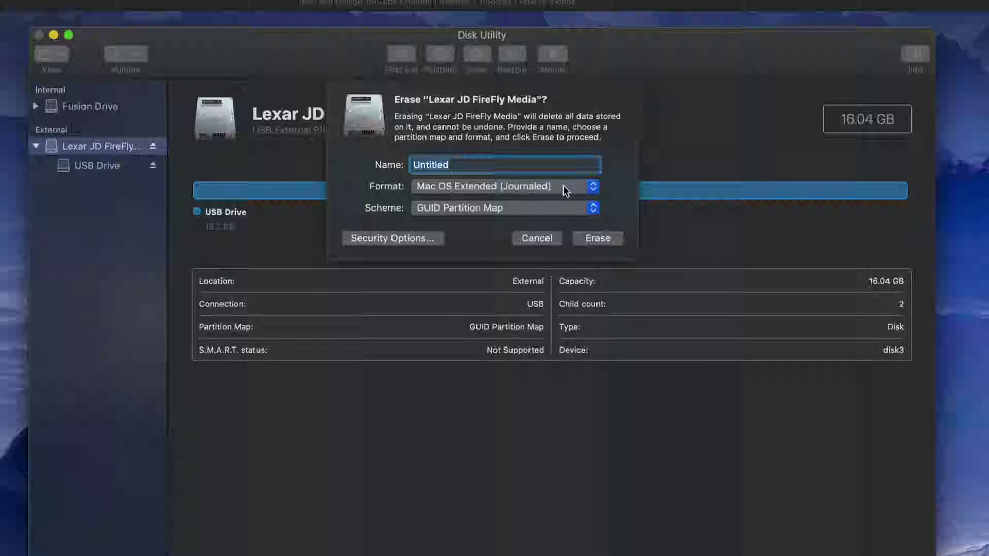
pyautogui.click(594, 189)
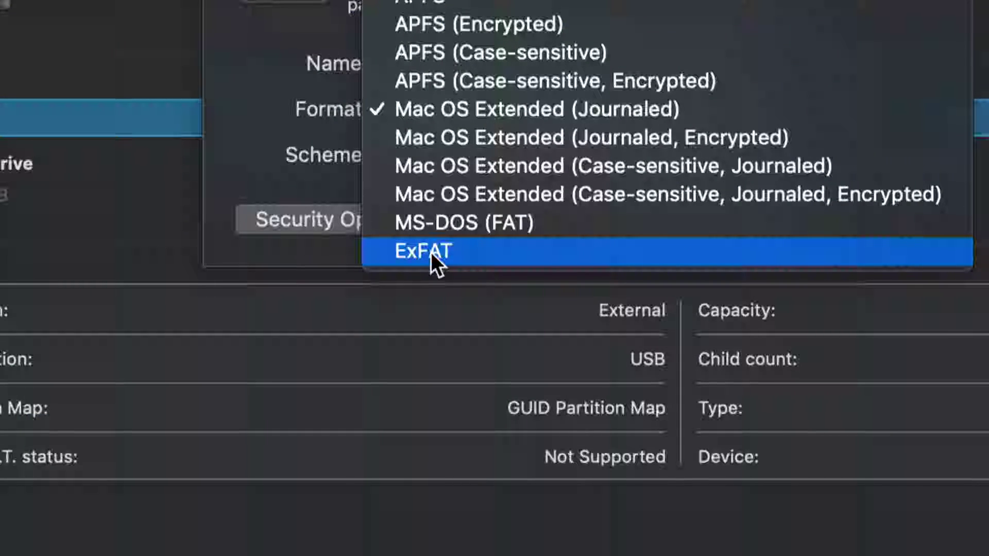
pyautogui.click(463, 254)
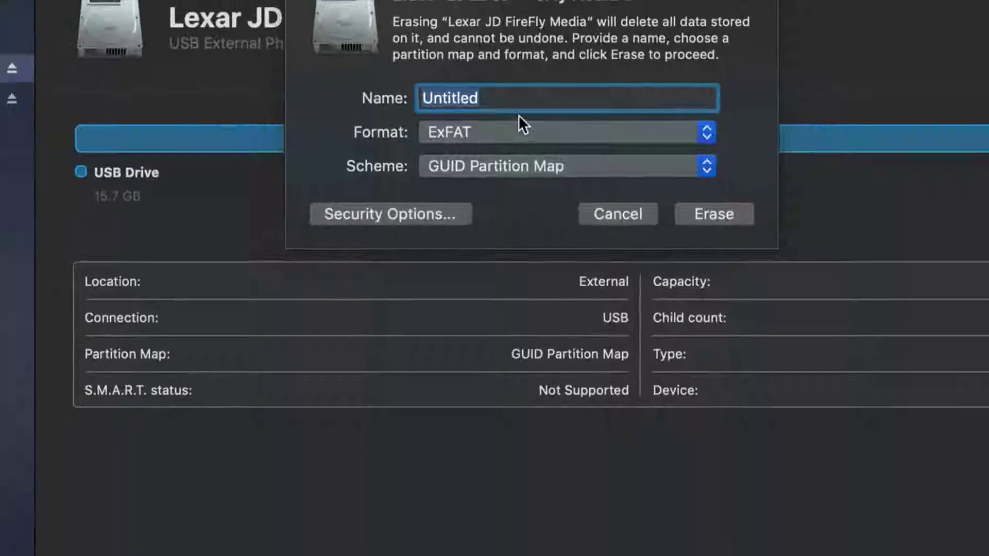
pyautogui.click(516, 102)
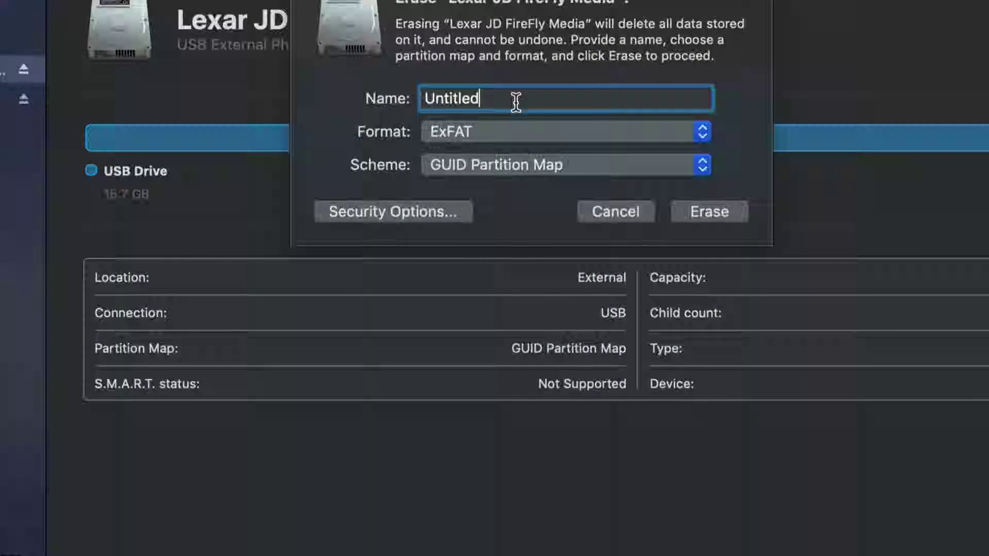
pyautogui.doubleClick(516, 102)
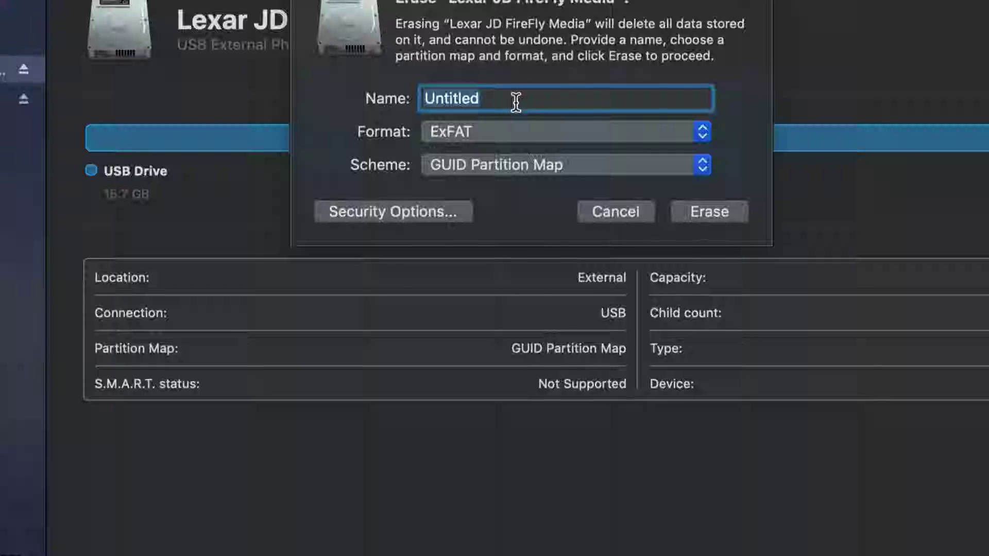
pyautogui.write('Mac Pc')
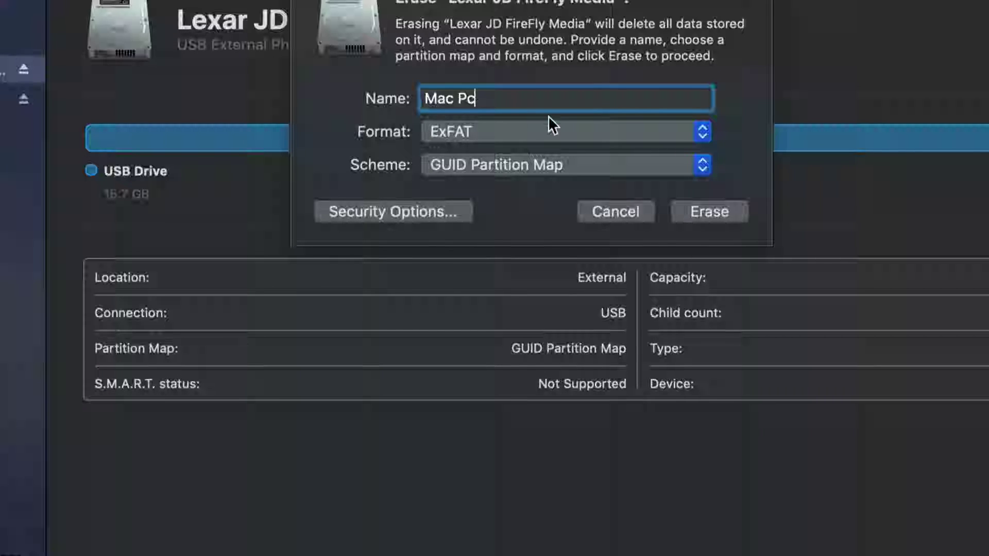
pyautogui.click(733, 212)
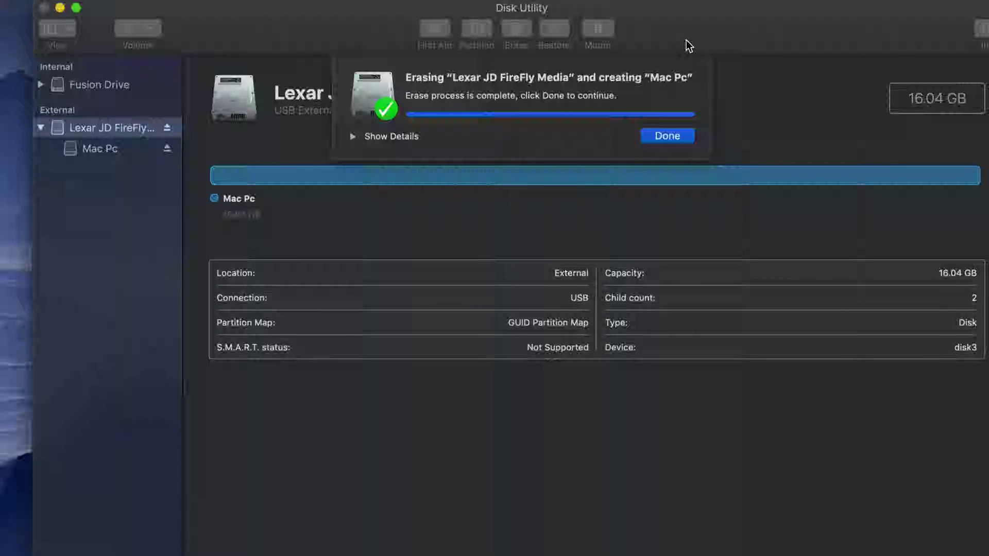
# - Dismiss the erase report and check the Mac Pc drive icon on the desktop
pyautogui.click(669, 137)
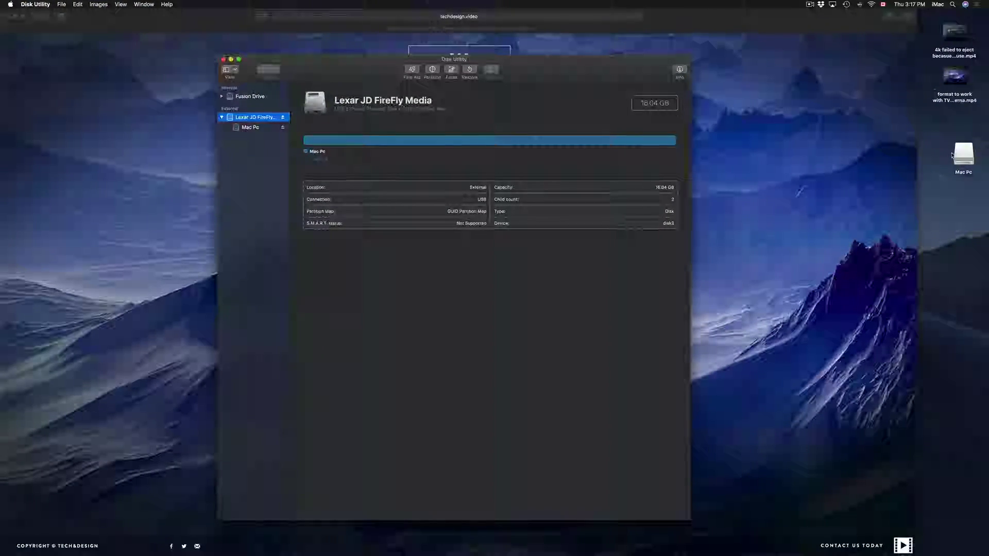
pyautogui.moveTo(952, 155); pyautogui.dragTo(964, 132)
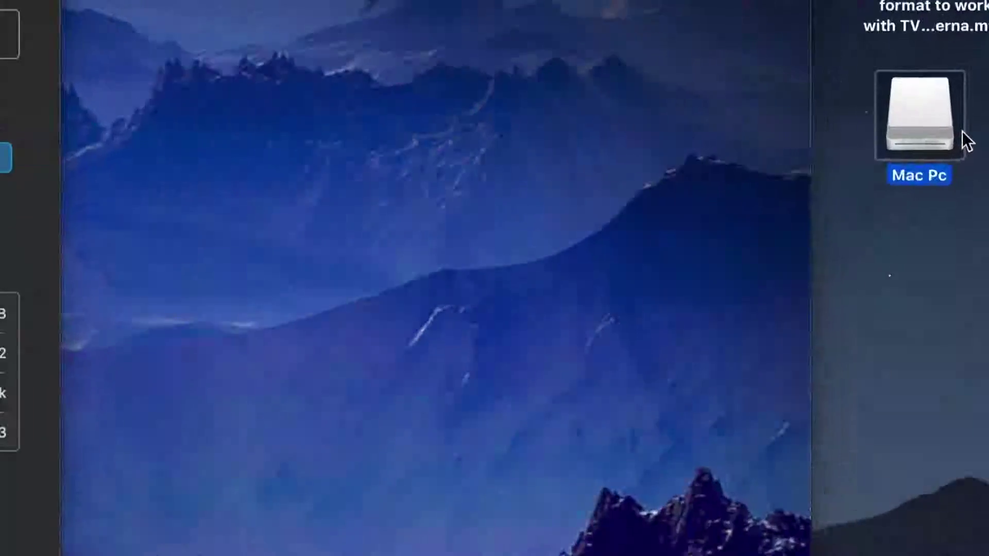
pyautogui.click(887, 210)
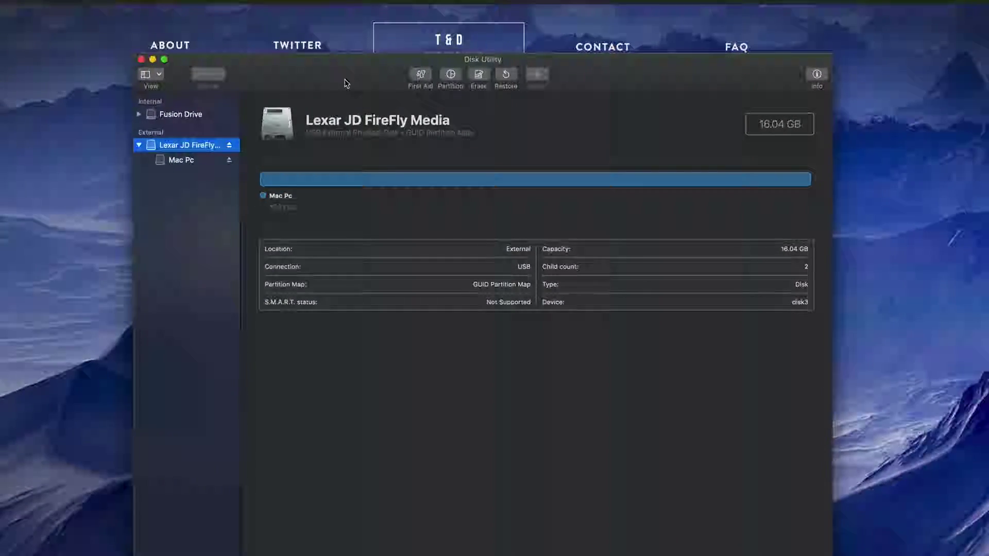
pyautogui.rightClick(353, 78)
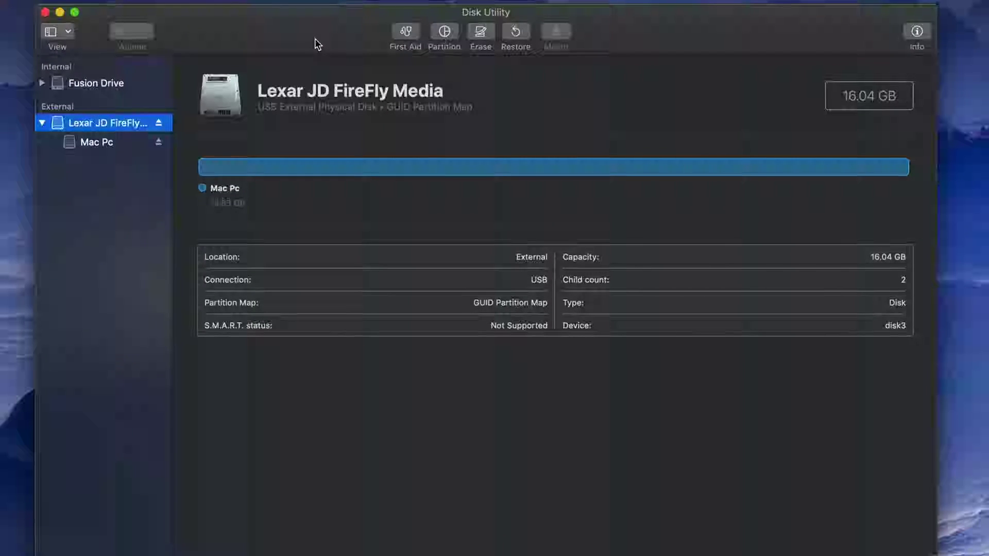
# - Reopen Erase for the Lexar disk and pick ExFAT format with a Master Boot Record scheme
pyautogui.click(480, 34)
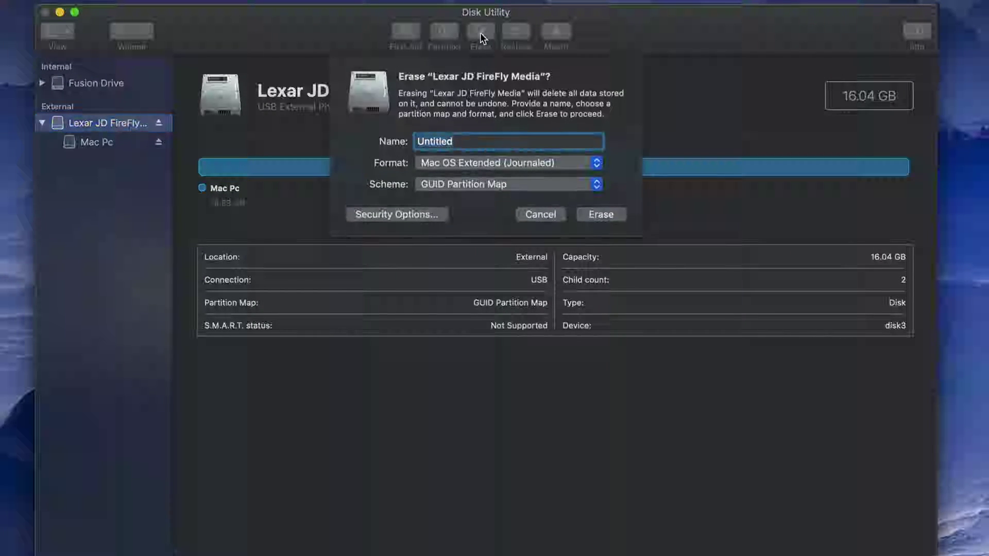
pyautogui.click(597, 184)
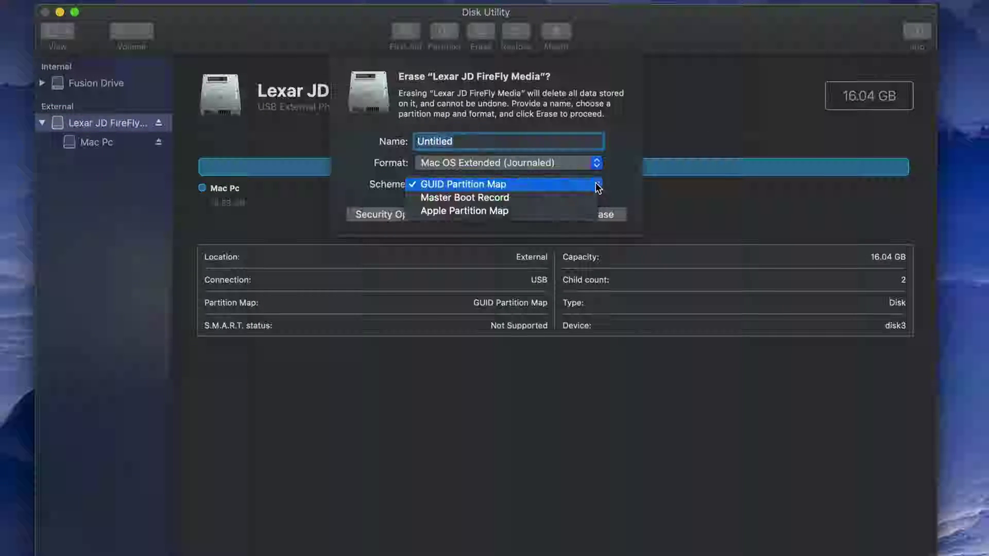
pyautogui.click(629, 174)
pyautogui.click(597, 164)
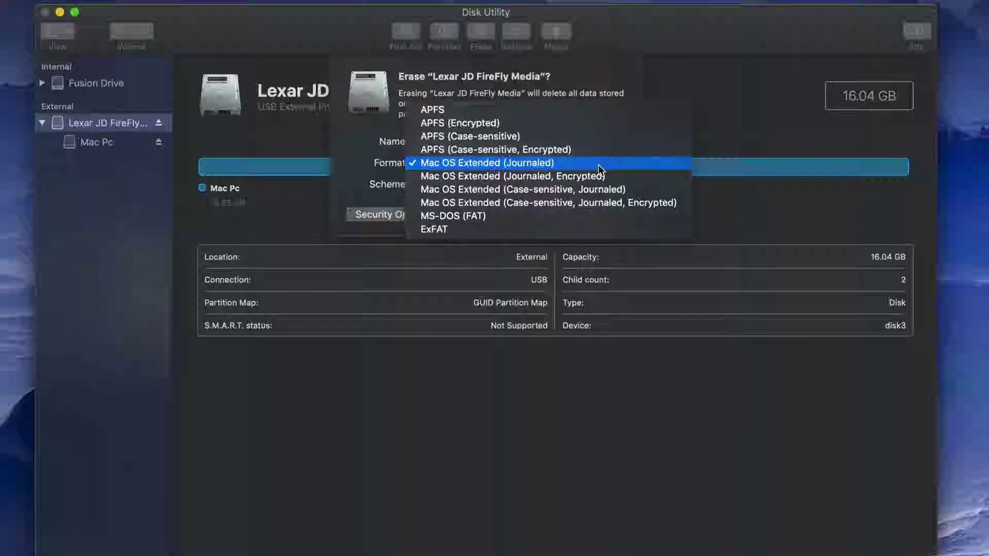
pyautogui.click(502, 229)
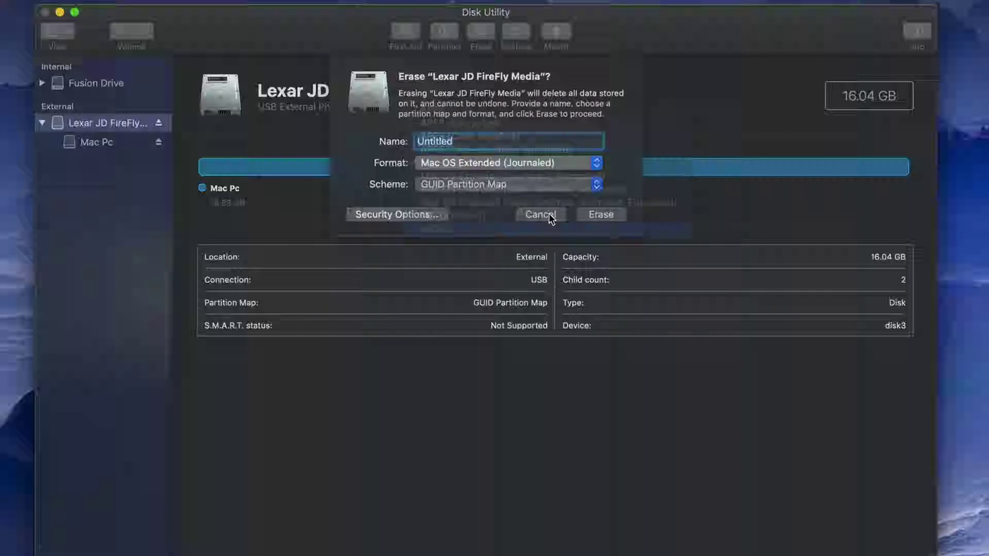
pyautogui.click(582, 183)
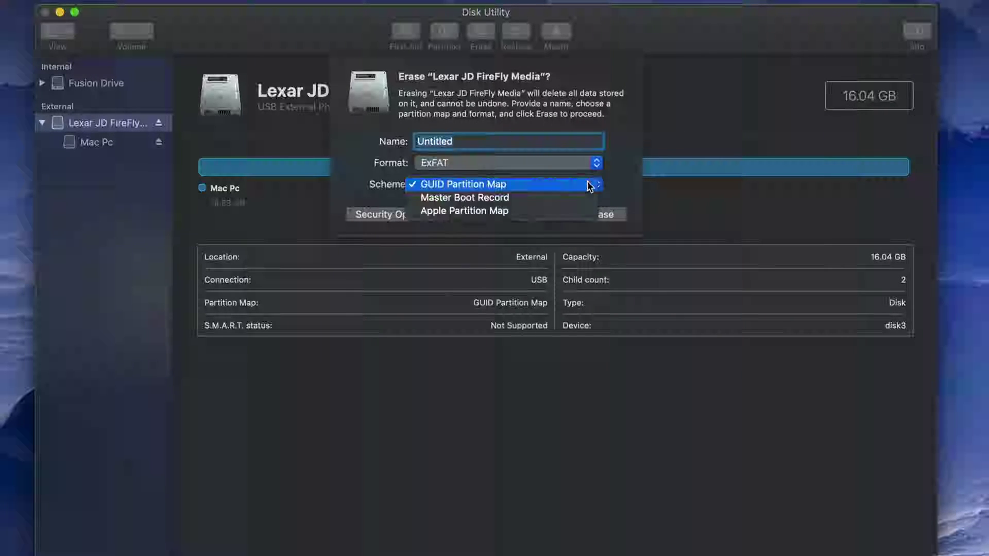
pyautogui.click(486, 199)
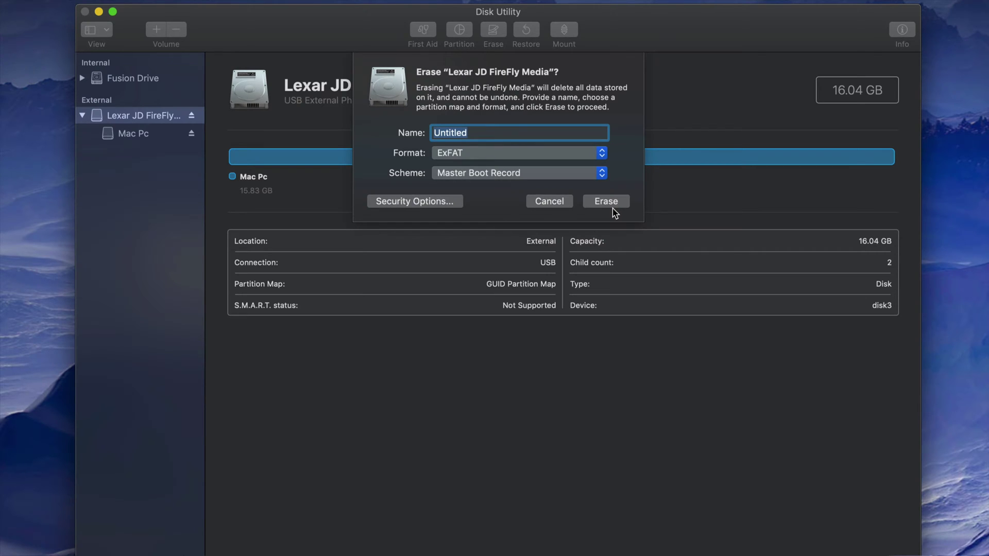
pyautogui.click(602, 153)
# - Set the format to Mac OS Extended (Journaled) and the scheme to GUID Partition Map
pyautogui.click(583, 116)
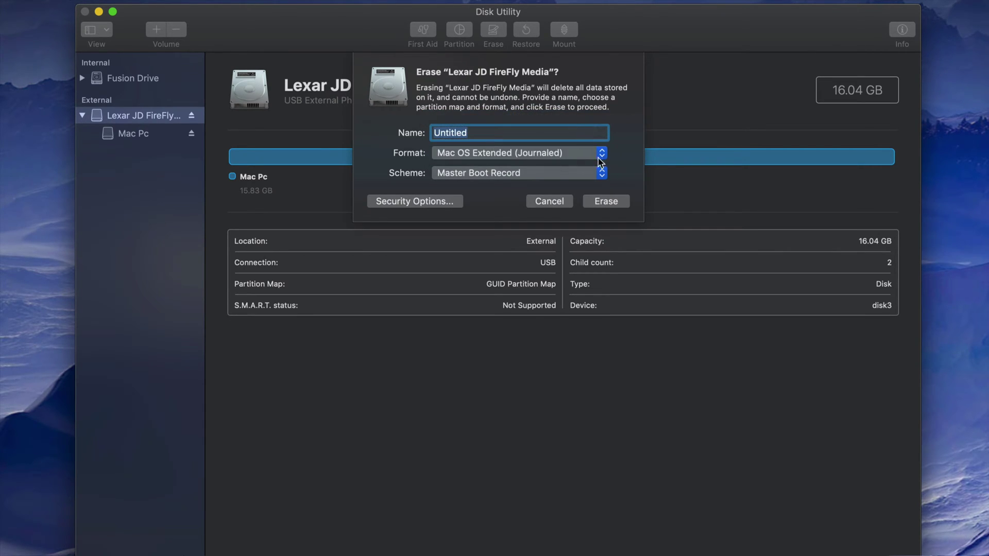
pyautogui.click(601, 173)
pyautogui.click(548, 161)
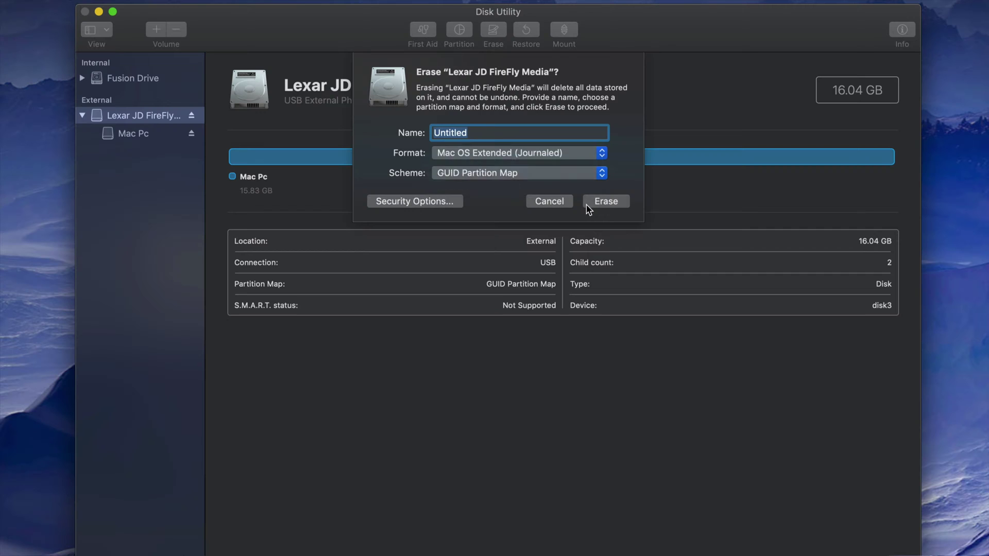
pyautogui.click(602, 154)
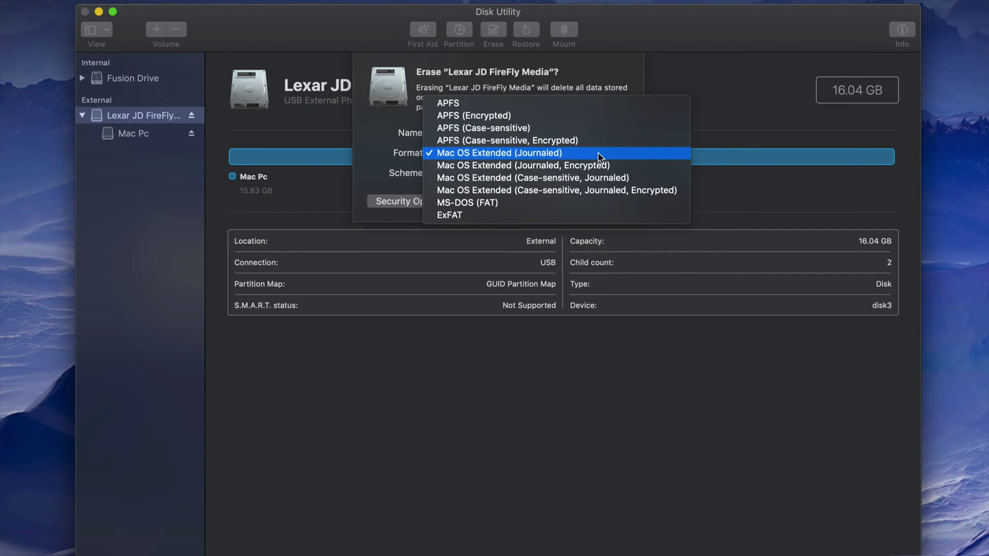
pyautogui.click(600, 156)
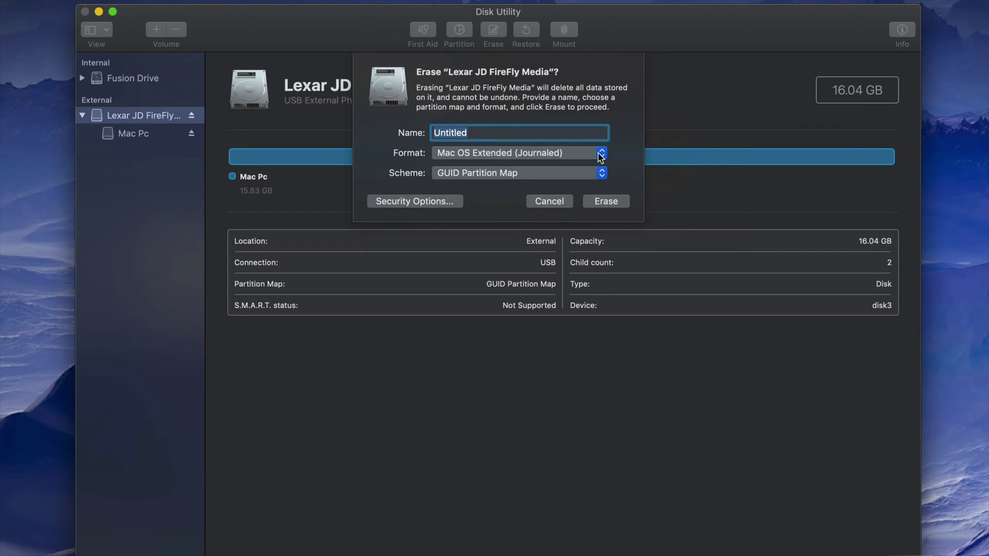
pyautogui.click(601, 153)
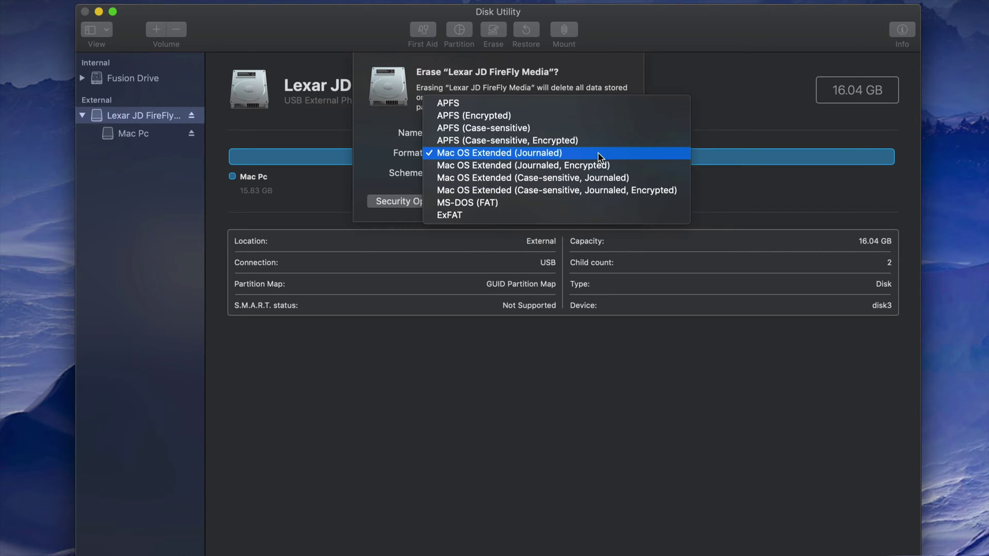
pyautogui.click(531, 215)
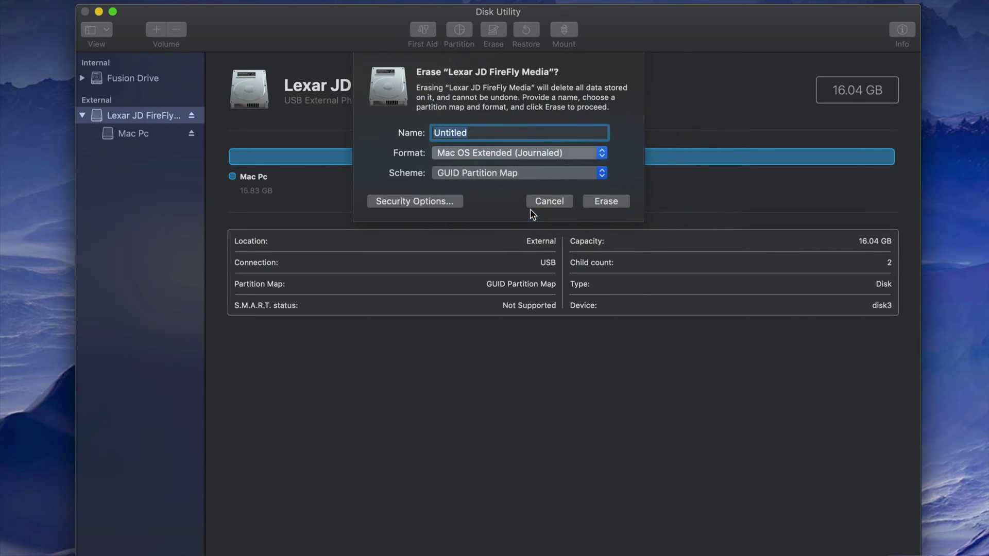
pyautogui.click(601, 154)
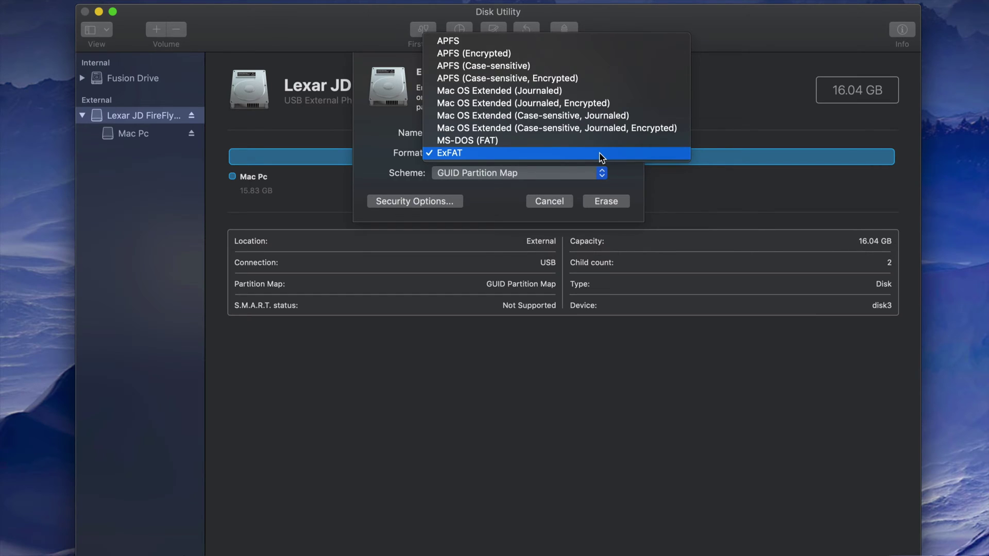
pyautogui.click(603, 93)
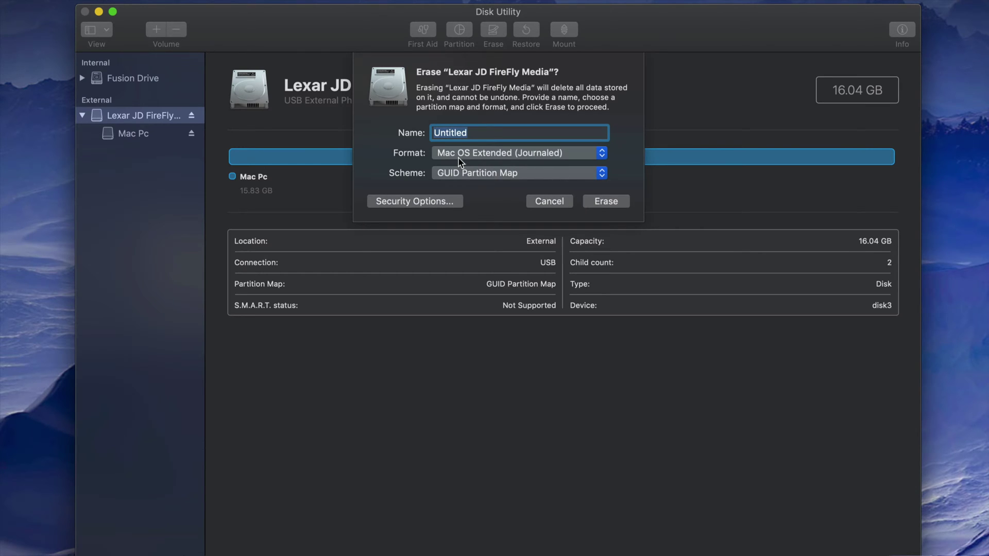
# - Erase the drive into one Untitled volume and dismiss the finished report
pyautogui.click(607, 201)
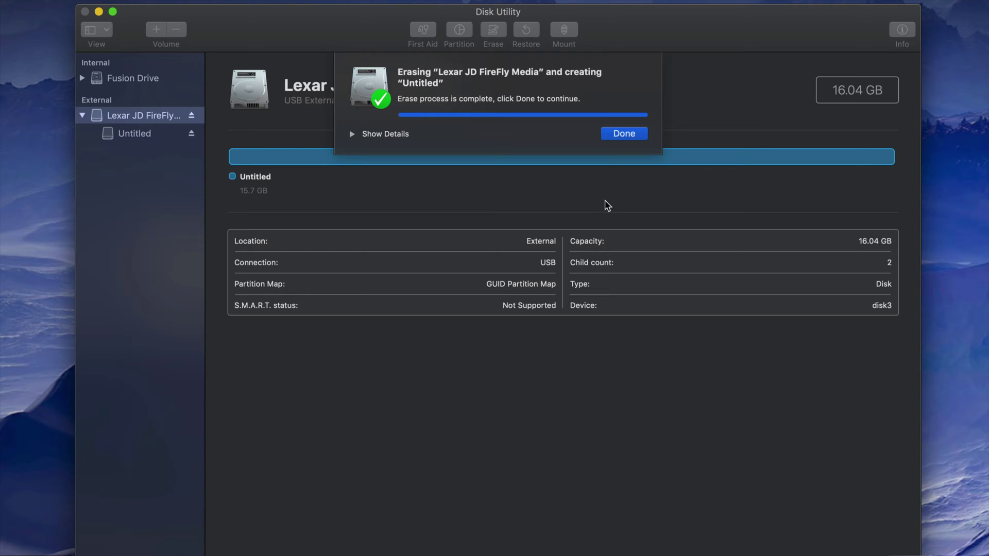
pyautogui.click(621, 134)
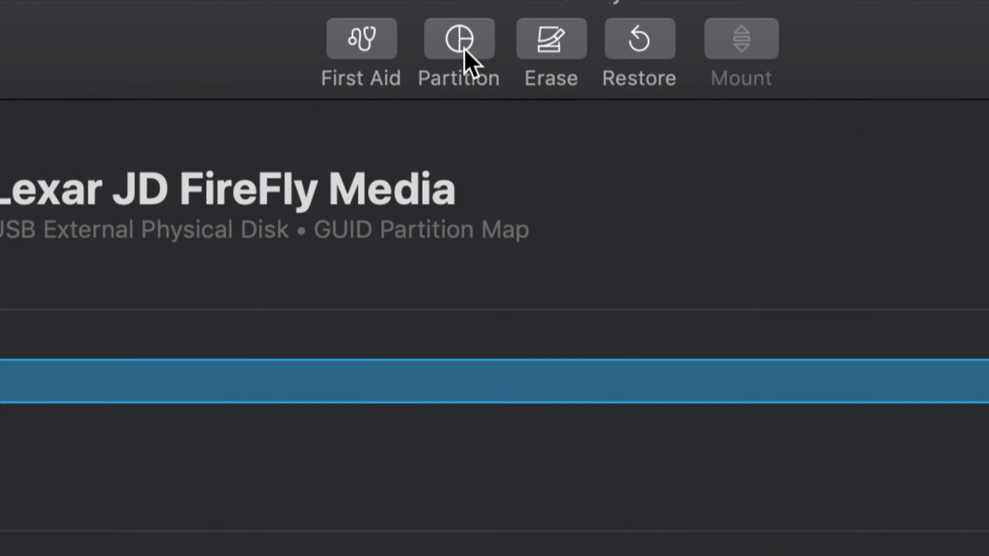
pyautogui.click(463, 46)
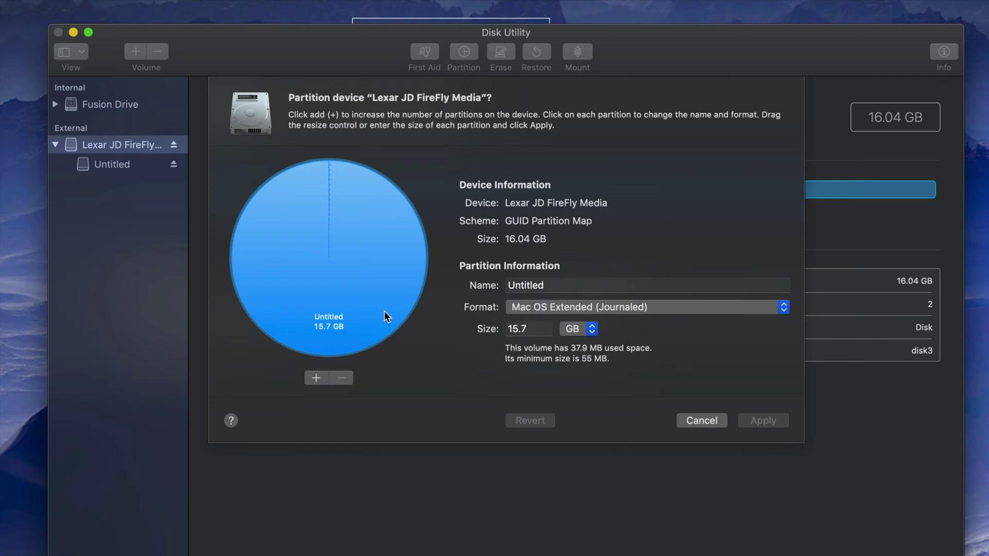
# - Add a second partition, enlarge the first to about 11.8 GB, and name the new one 'PC & MAC'
pyautogui.click(319, 379)
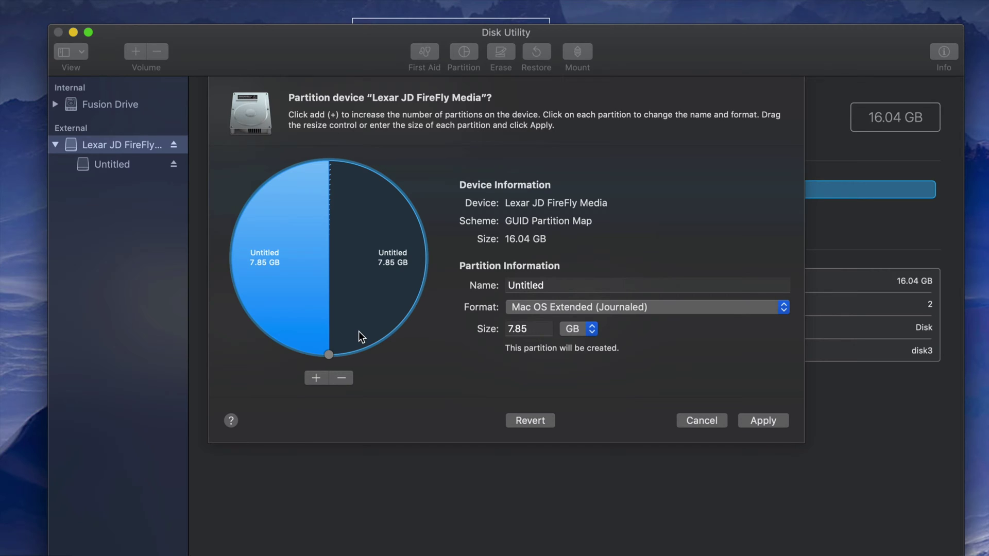
pyautogui.moveTo(327, 355); pyautogui.dragTo(406, 255)
pyautogui.click(558, 287)
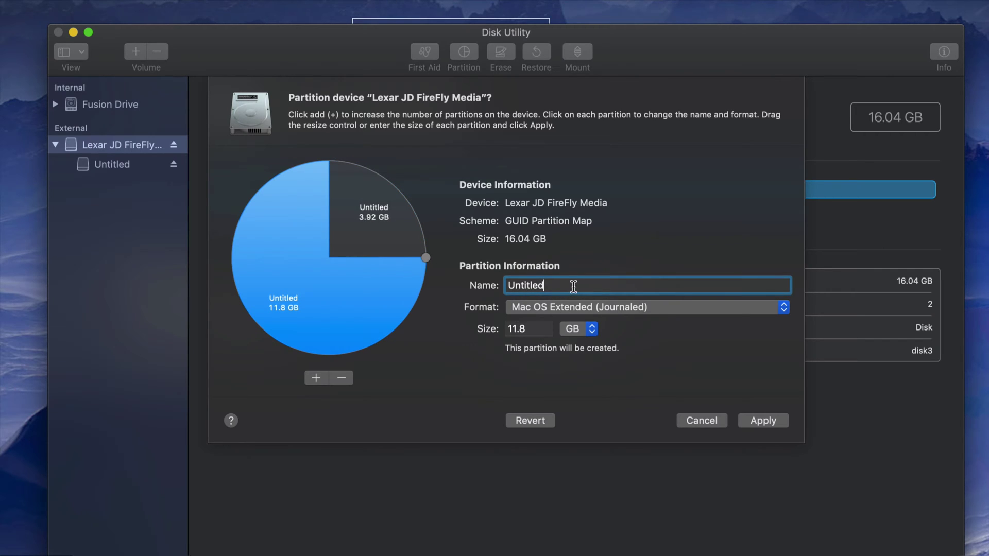
pyautogui.moveTo(573, 287); pyautogui.dragTo(495, 284)
pyautogui.write('PC & MAC')
# - Set PC & MAC to ExFAT and shrink it to about 3.87 GB
pyautogui.click(658, 305)
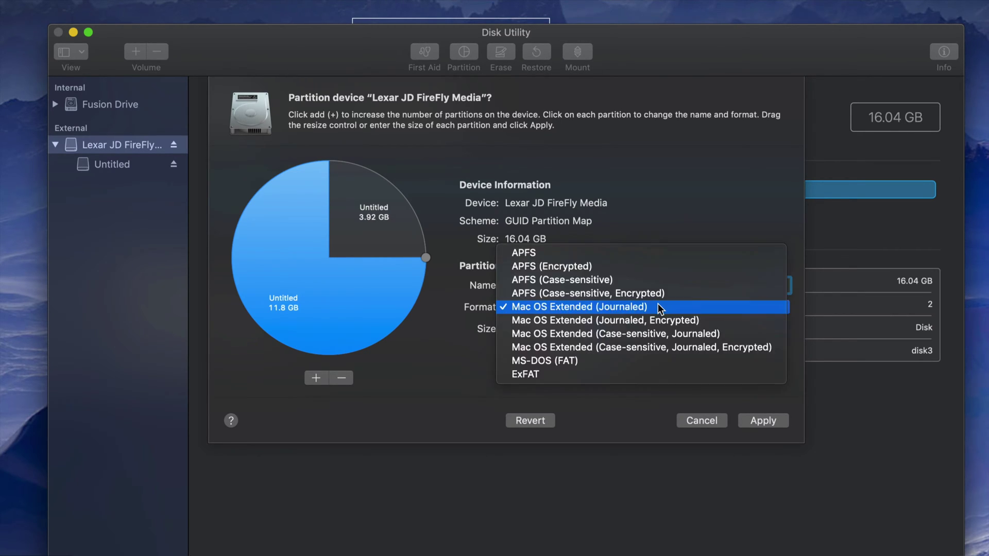
pyautogui.click(569, 374)
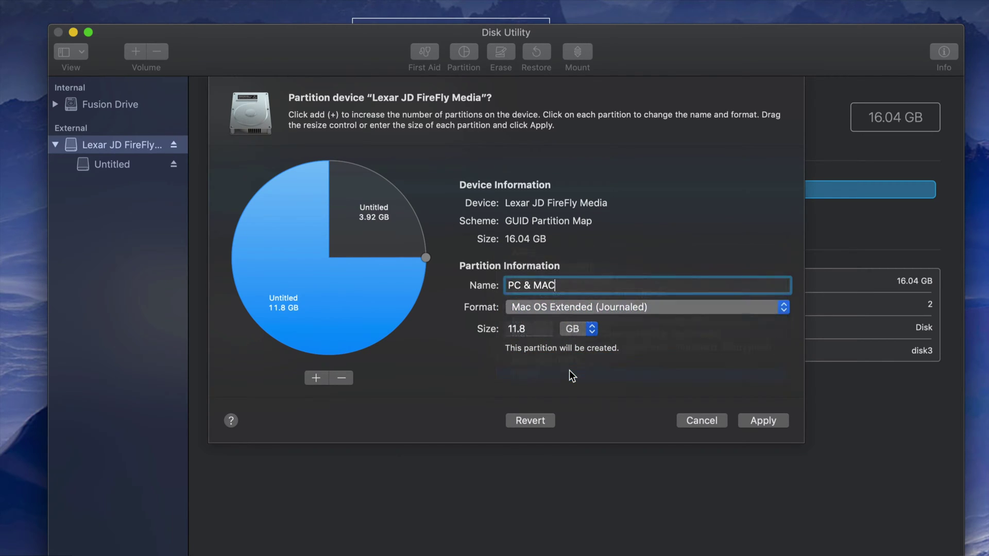
pyautogui.moveTo(424, 257); pyautogui.dragTo(242, 254)
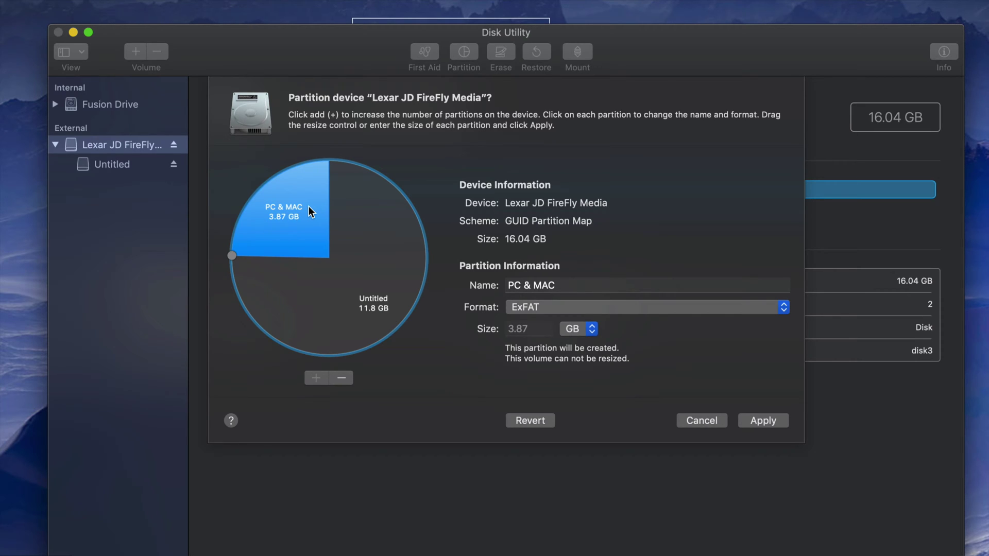
pyautogui.click(381, 288)
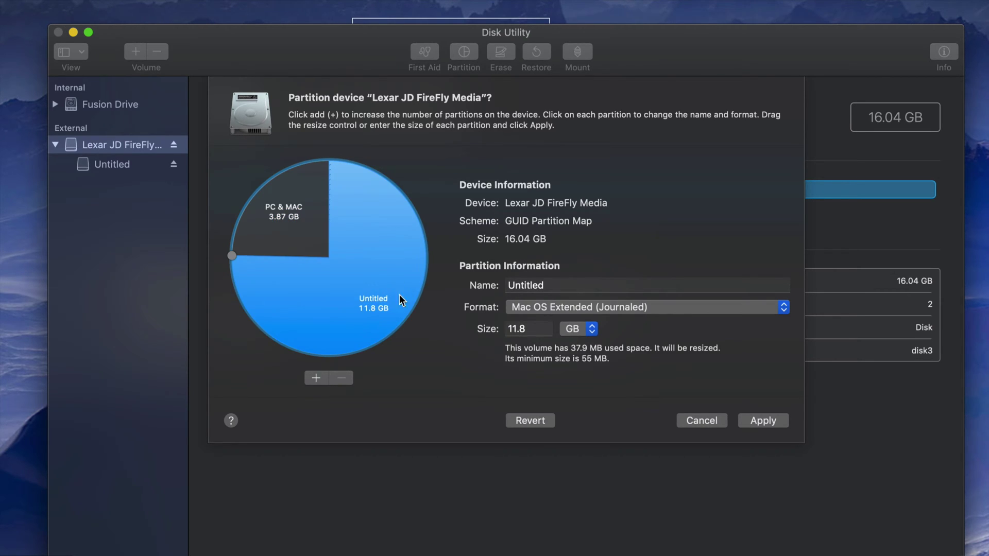
# - Rename the 11.8 GB partition 'MAC', then apply and confirm the two-partition layout
pyautogui.moveTo(557, 285); pyautogui.dragTo(503, 284)
pyautogui.write('MAC')
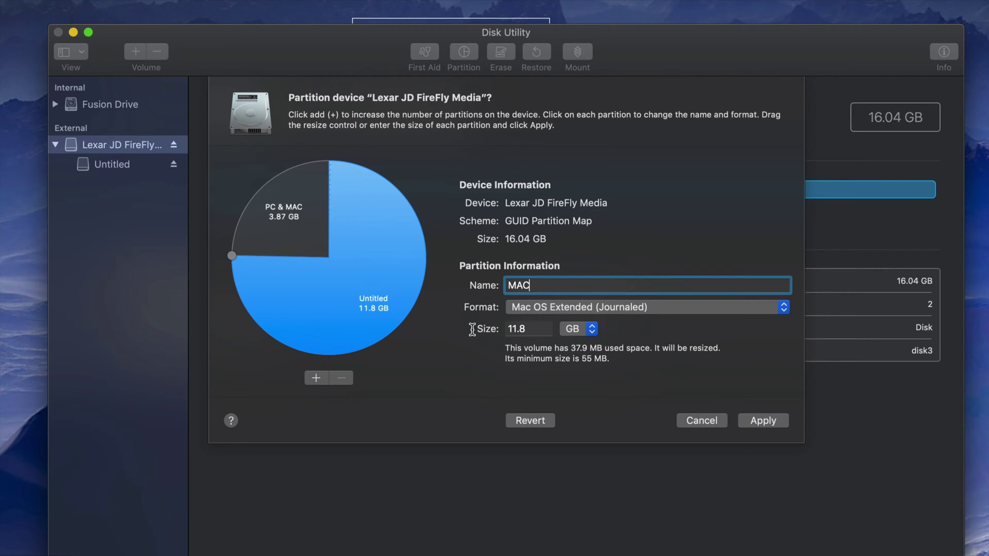
pyautogui.click(288, 216)
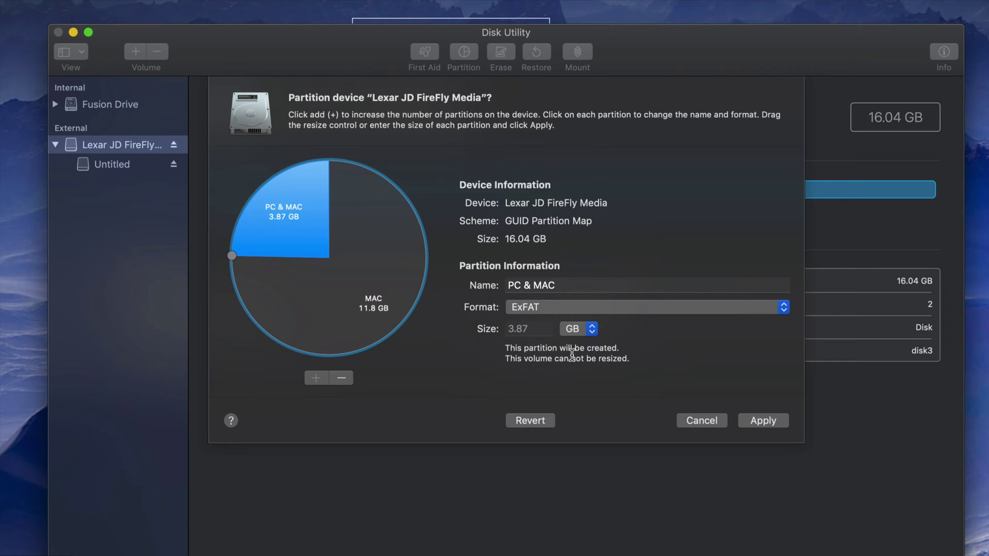
pyautogui.click(759, 421)
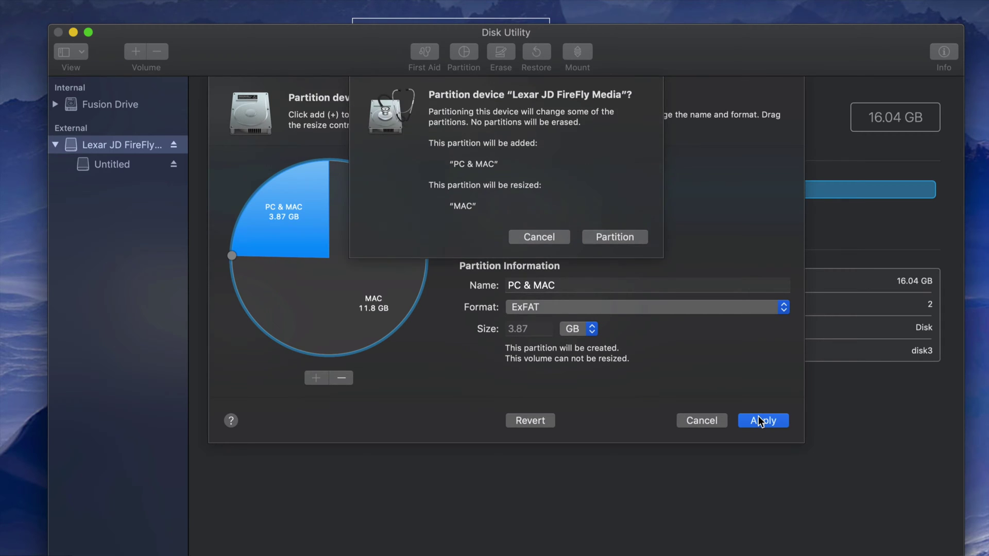
pyautogui.click(613, 236)
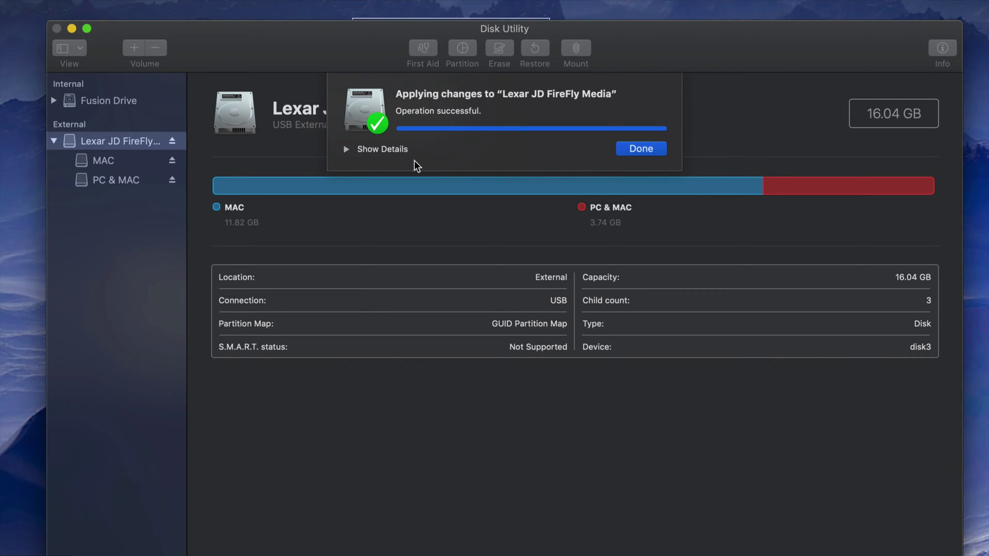
# - Close the successful partitioning report showing 11.82 GB MAC and 3.74 GB PC & MAC
pyautogui.click(642, 149)
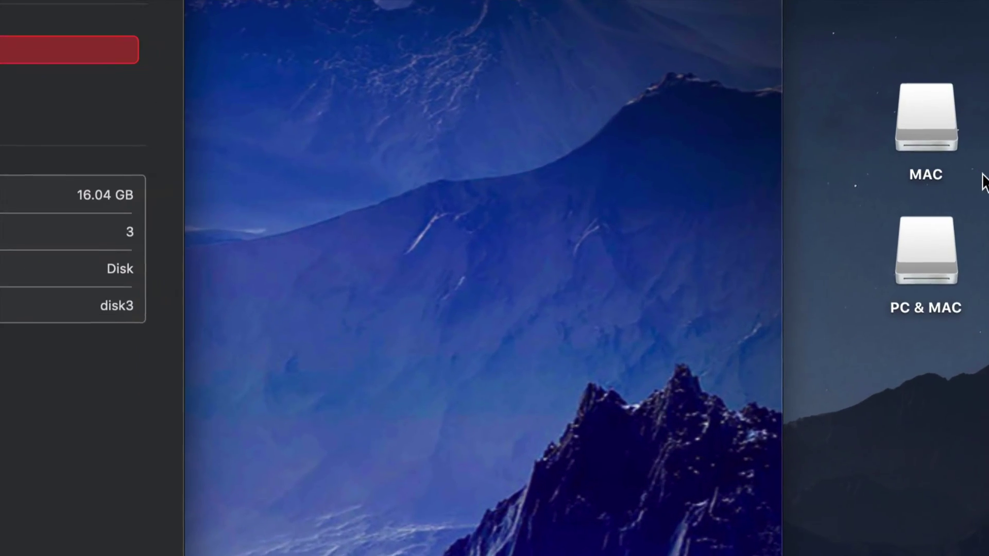
# - Open the MAC and PC & MAC volumes in side-by-side Finder windows
pyautogui.click(937, 272)
pyautogui.click(922, 121)
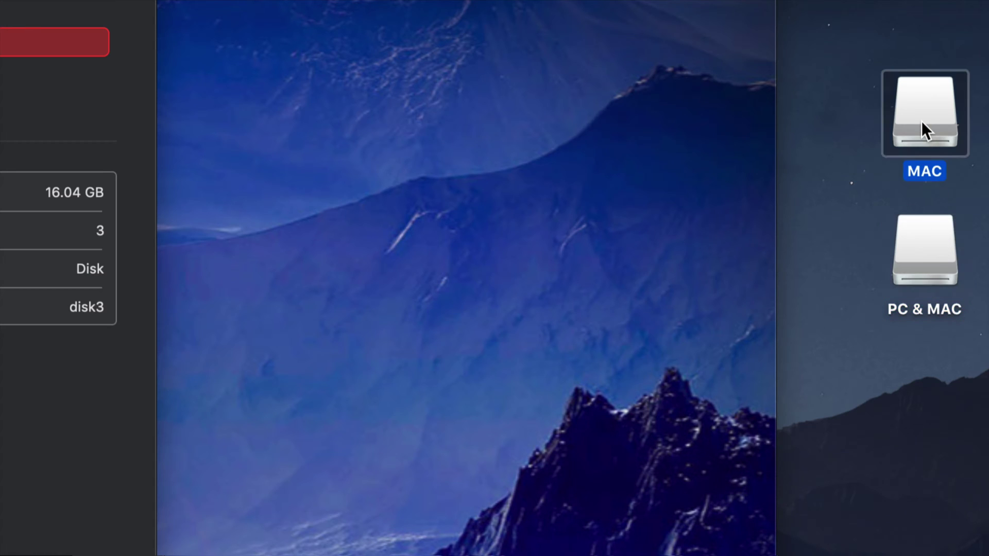
pyautogui.click(913, 128)
pyautogui.click(924, 243)
pyautogui.click(922, 178)
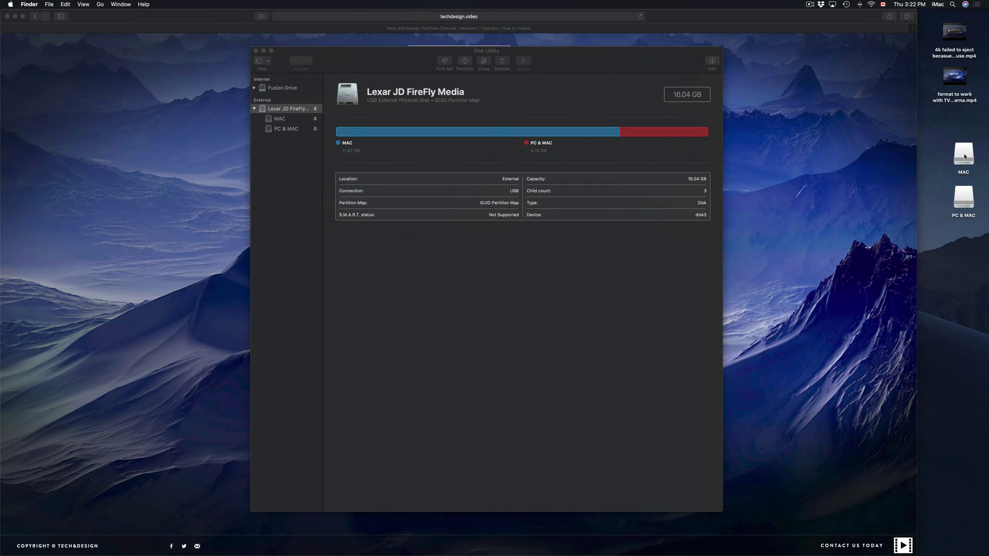
pyautogui.doubleClick(966, 157)
pyautogui.doubleClick(964, 199)
pyautogui.moveTo(394, 116); pyautogui.dragTo(600, 113)
pyautogui.moveTo(394, 116); pyautogui.dragTo(305, 139)
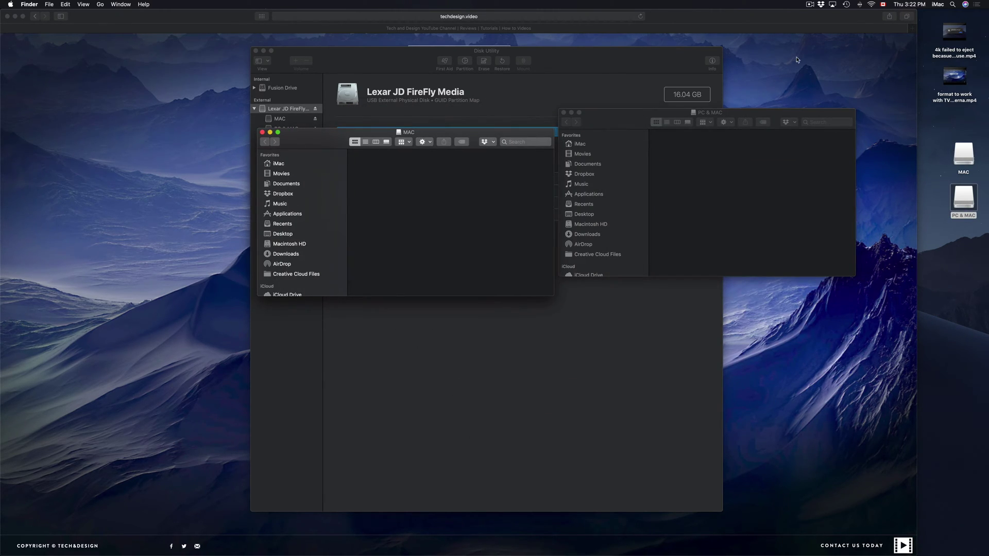
# - Copy one desktop mp4 onto MAC and two mp4s onto PC & MAC
pyautogui.click(950, 34)
pyautogui.moveTo(950, 33); pyautogui.dragTo(411, 183)
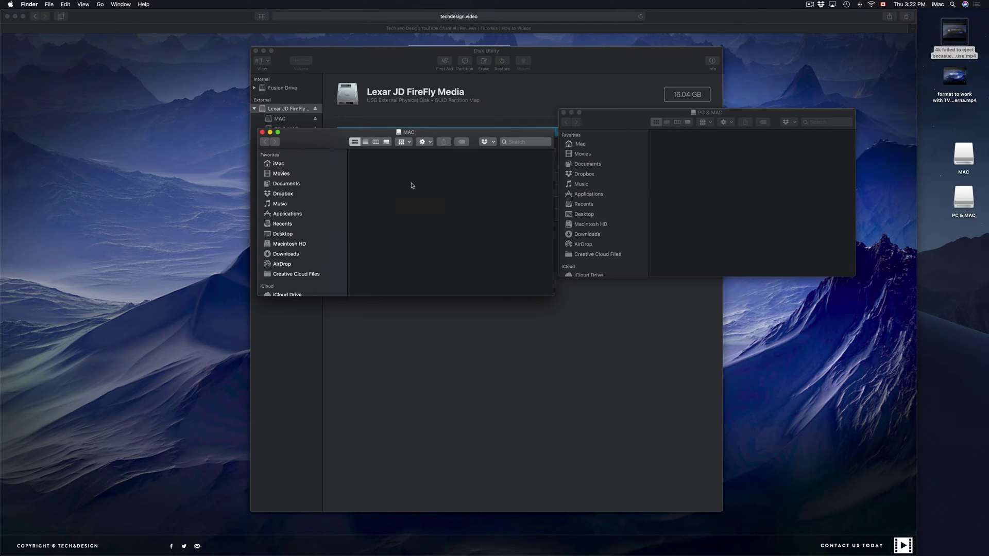
pyautogui.moveTo(939, 76); pyautogui.dragTo(698, 164)
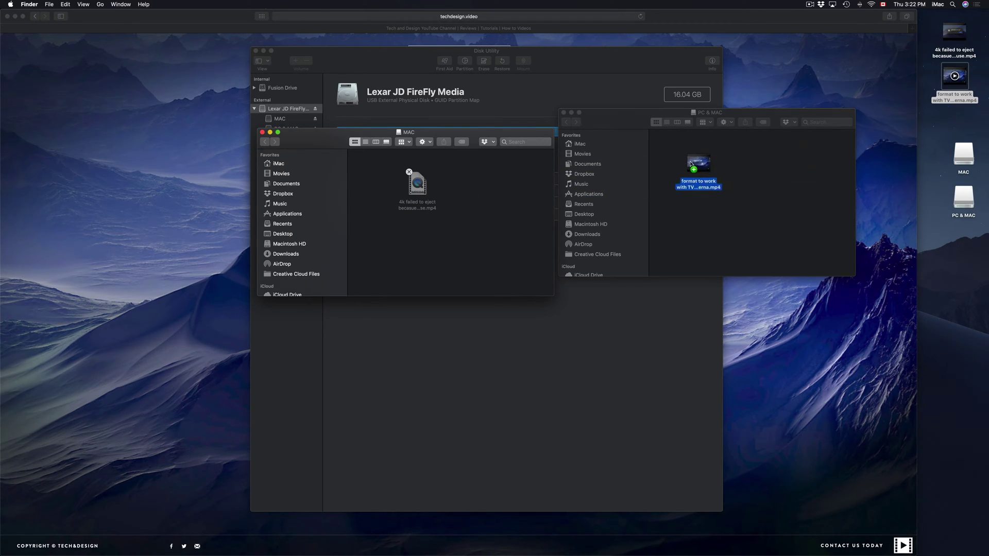
pyautogui.moveTo(961, 37); pyautogui.dragTo(778, 173)
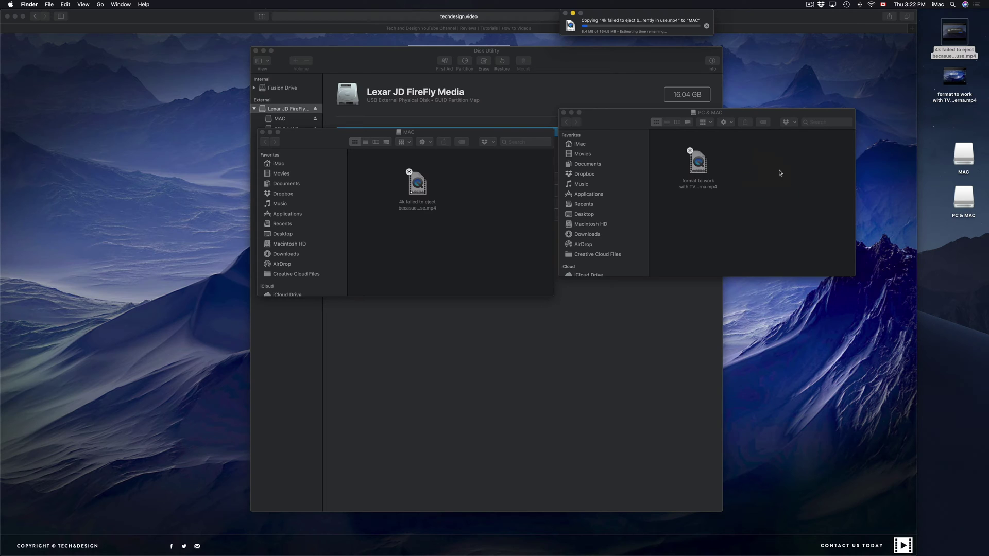
pyautogui.moveTo(618, 126); pyautogui.dragTo(620, 168)
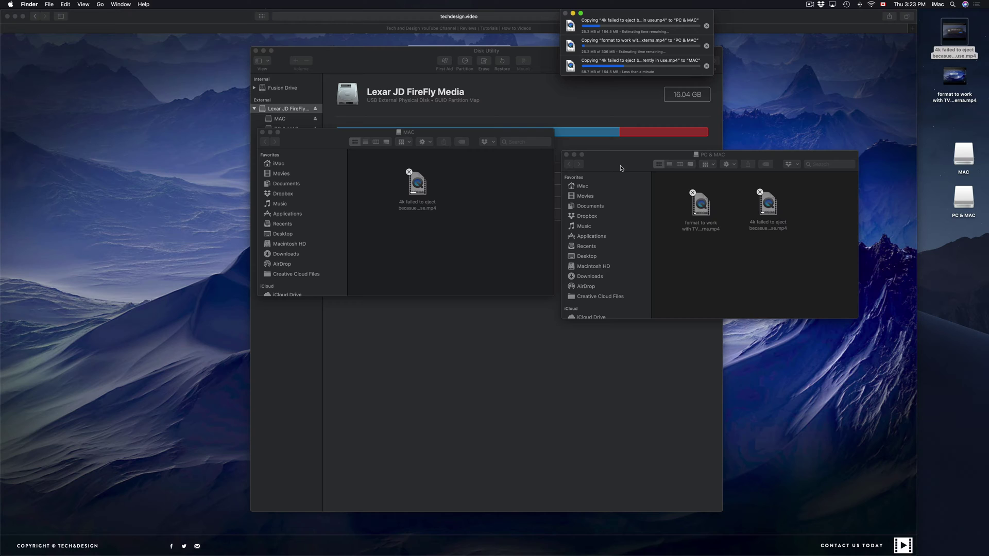
# - Stop all three file copies running in Finder's copy progress window
pyautogui.click(456, 207)
pyautogui.moveTo(344, 147); pyautogui.dragTo(362, 178)
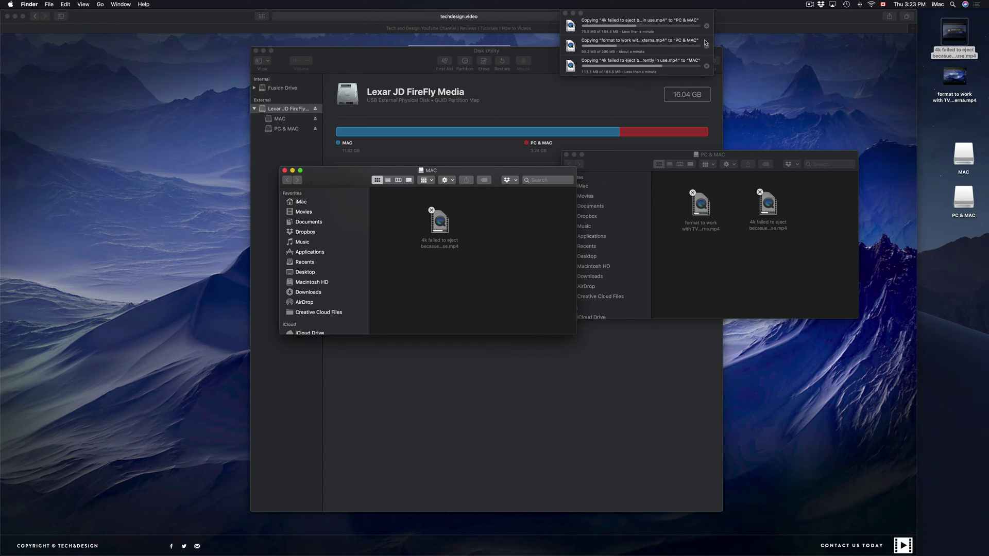
pyautogui.moveTo(684, 14); pyautogui.dragTo(641, 76)
pyautogui.click(664, 88)
pyautogui.click(664, 109)
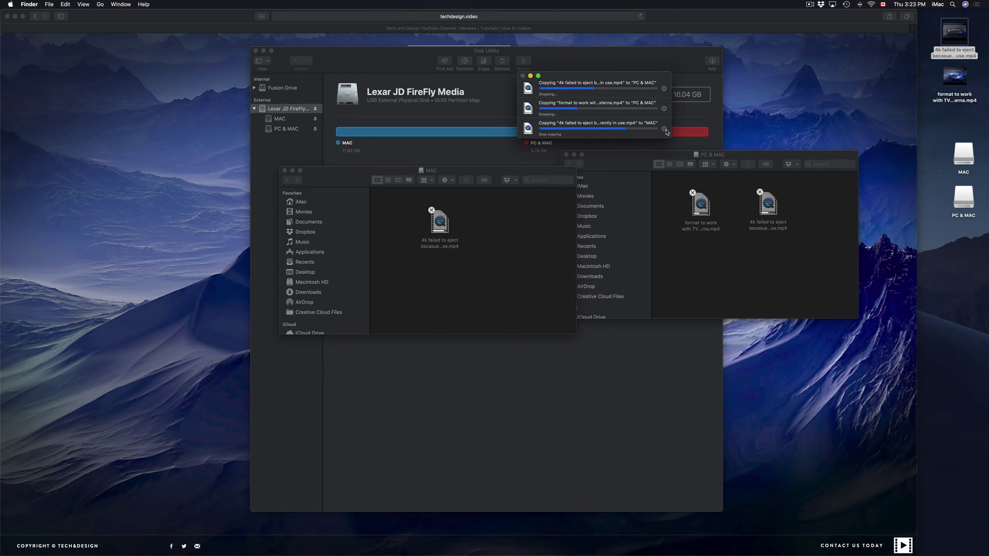
pyautogui.click(665, 129)
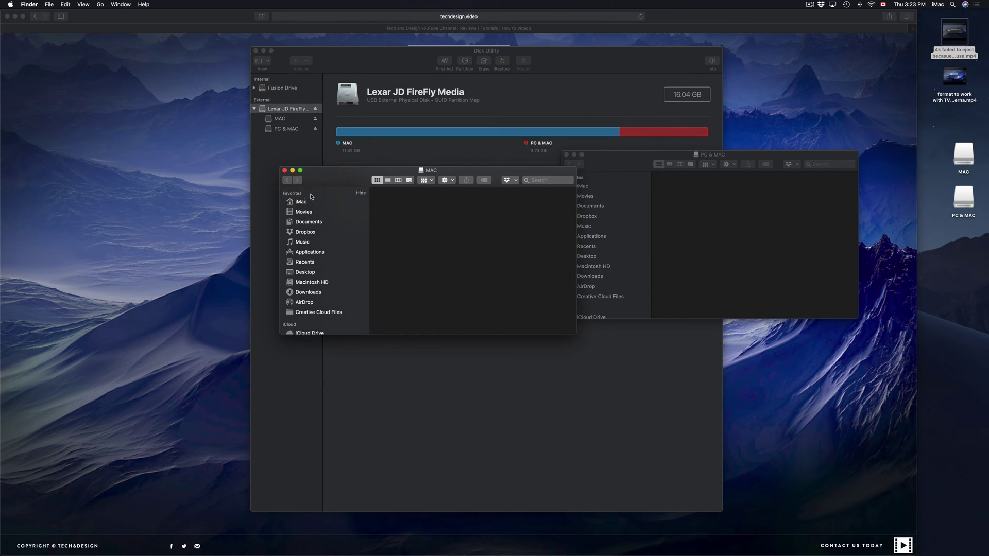
# - Close the MAC and PC & MAC volume windows so Disk Utility is in front
pyautogui.click(284, 170)
pyautogui.click(566, 155)
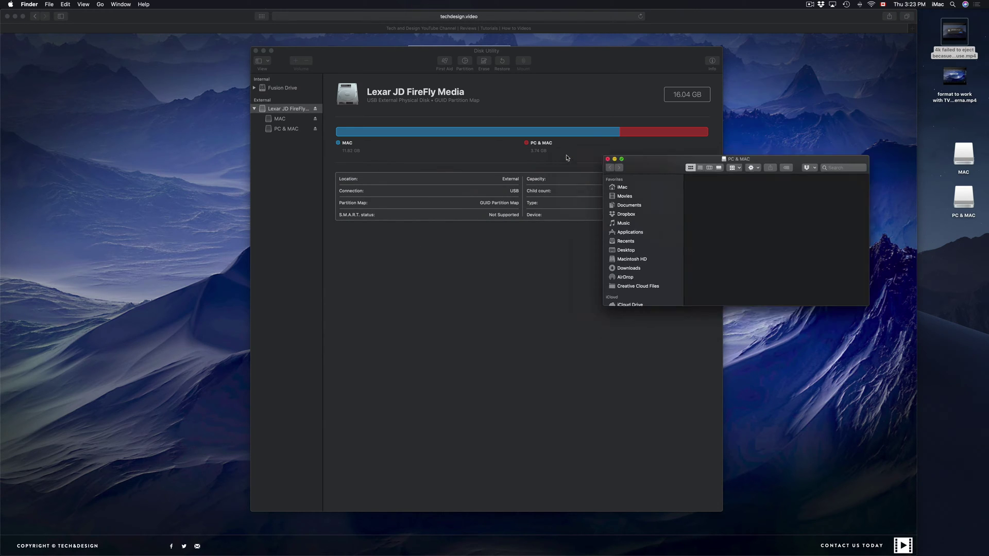
pyautogui.press('cmd+w')
pyautogui.moveTo(574, 72); pyautogui.dragTo(628, 108)
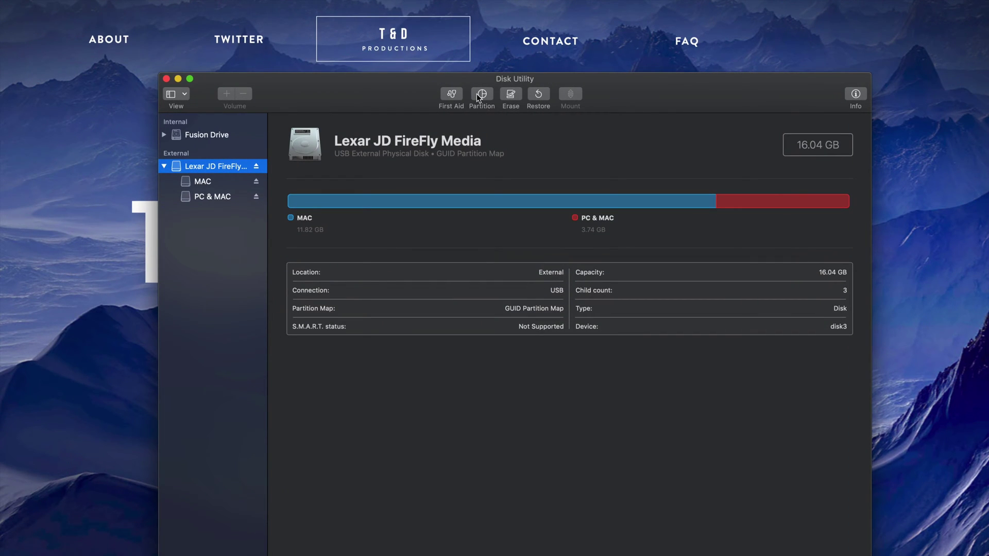
# - Split a 5.73 GB Mac OS Extended (Journaled) partition named Untitled from MAC and apply the layout
pyautogui.click(482, 94)
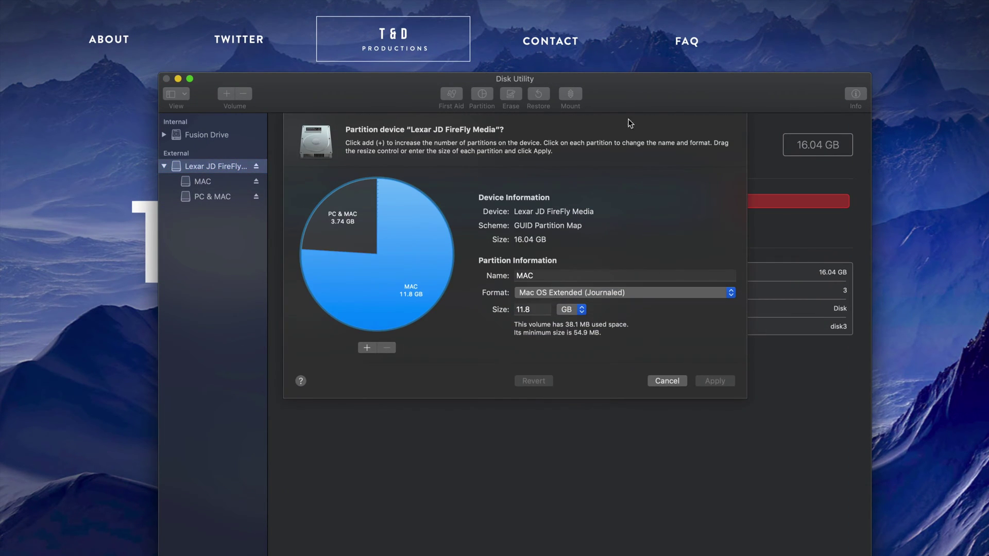
pyautogui.moveTo(626, 107); pyautogui.dragTo(620, 88)
pyautogui.click(347, 214)
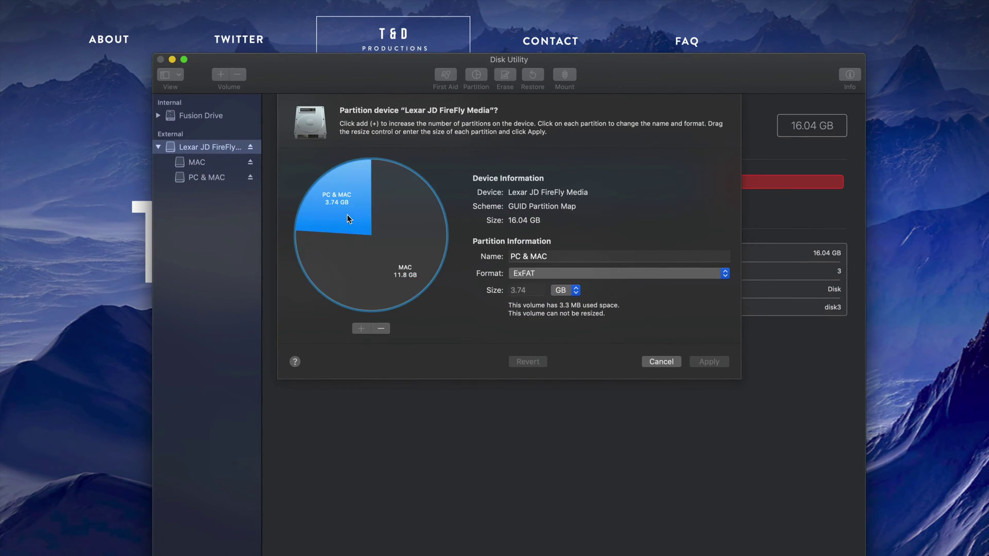
pyautogui.click(330, 255)
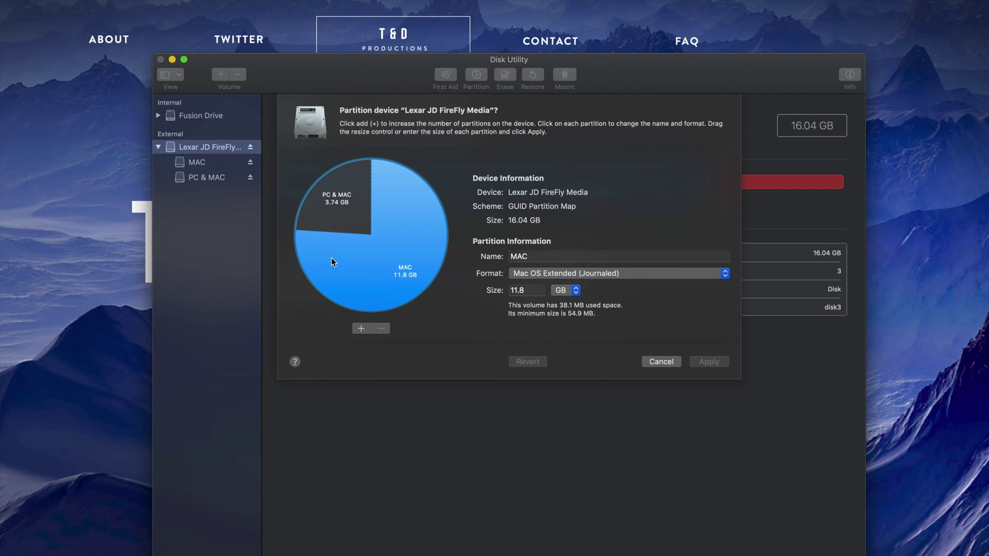
pyautogui.click(364, 331)
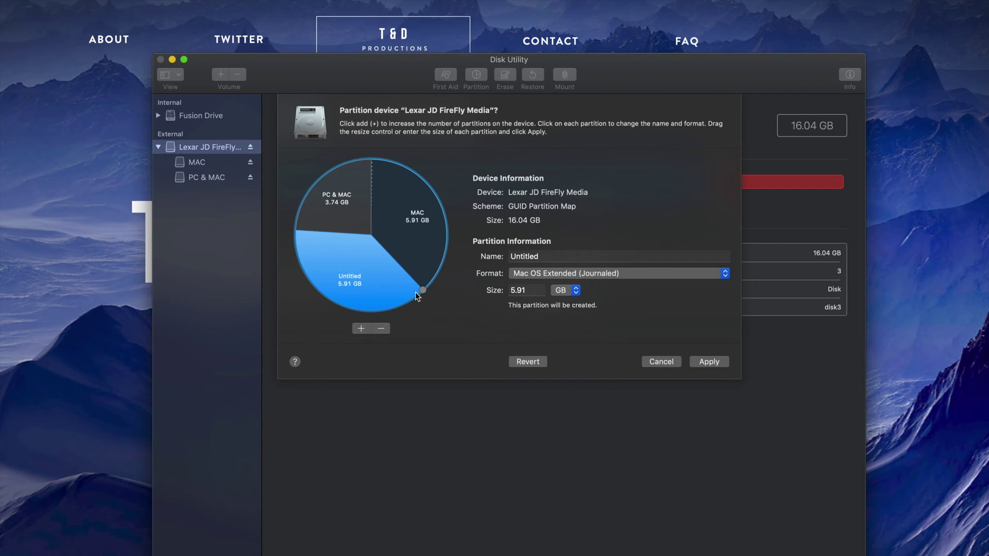
pyautogui.moveTo(423, 290); pyautogui.dragTo(377, 310)
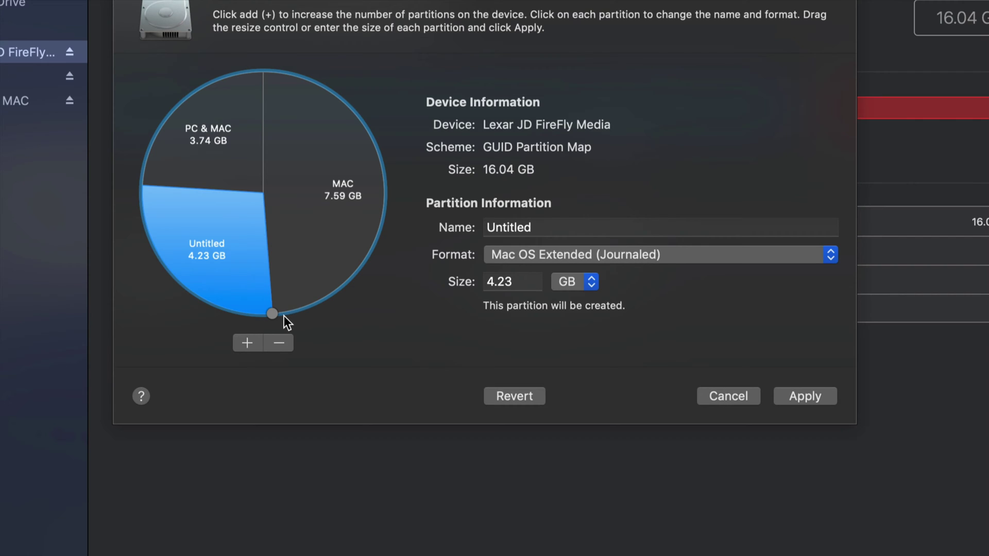
pyautogui.moveTo(273, 316); pyautogui.dragTo(327, 274)
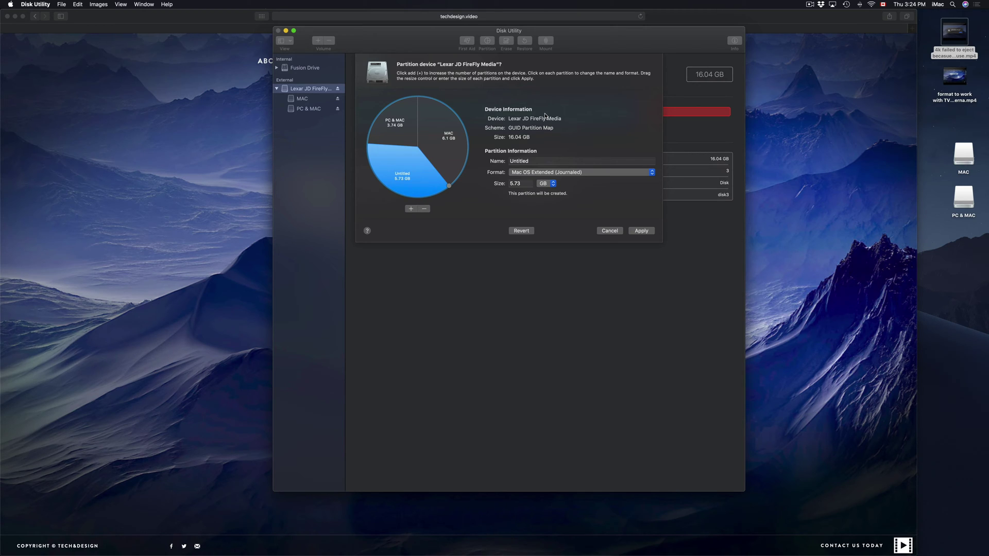
pyautogui.click(647, 235)
pyautogui.click(566, 136)
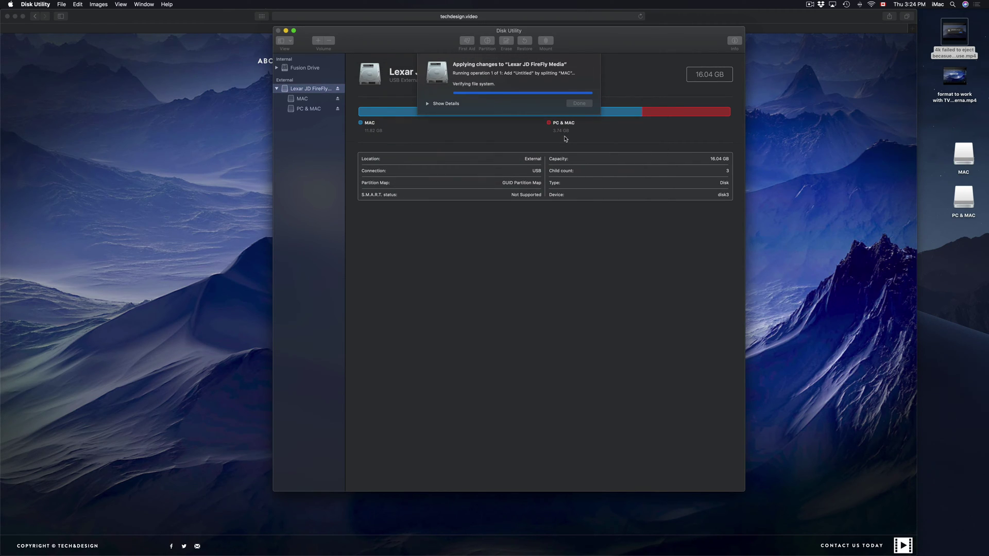